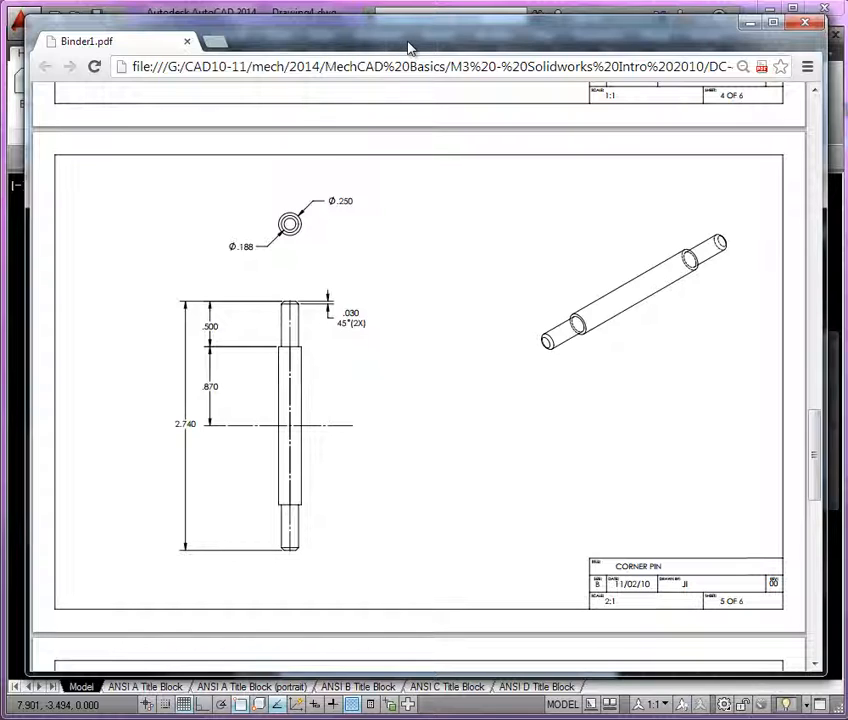
mouse_move(408, 48)
mouse_down()
mouse_move(369, 47)
mouse_move(392, 48)
mouse_up()
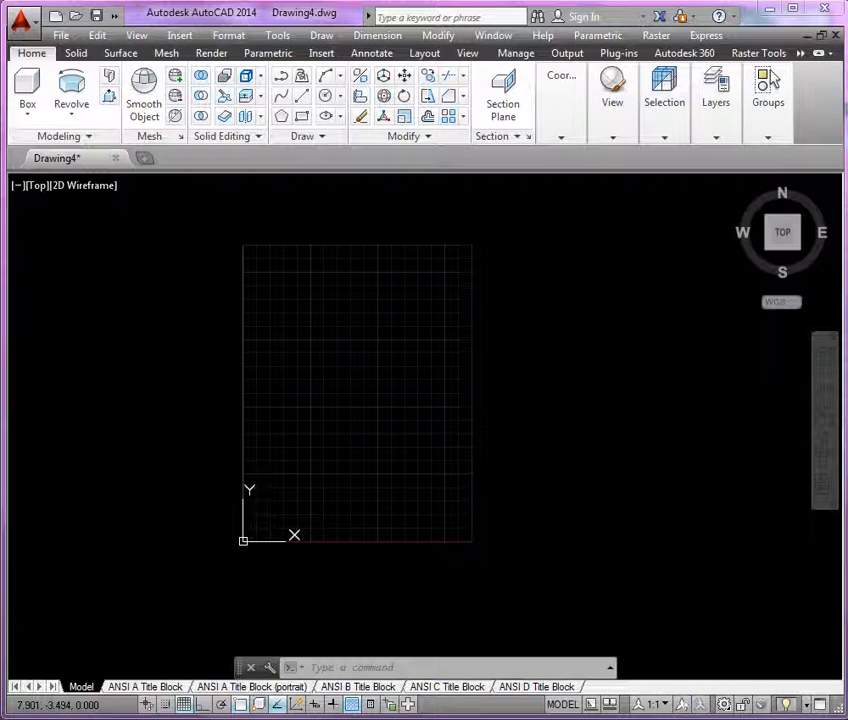
middle_drag(176, 515, 208, 486)
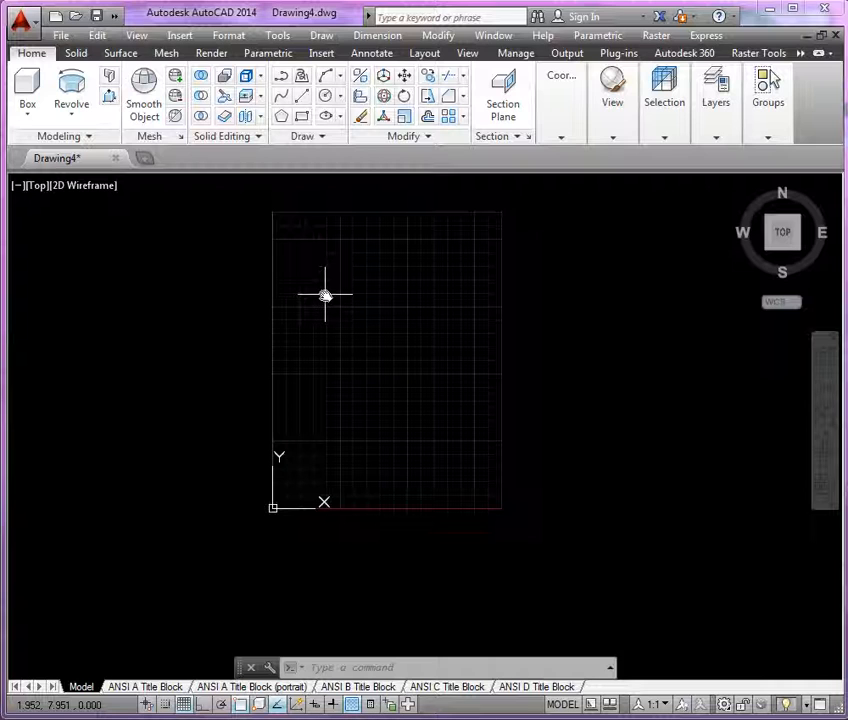
click(720, 110)
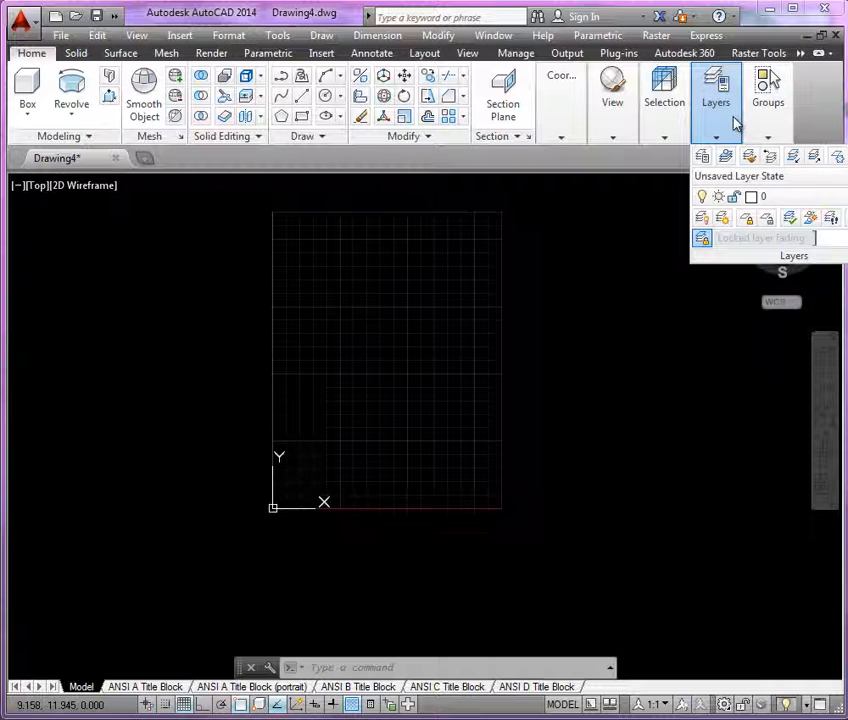
click(788, 200)
click(786, 260)
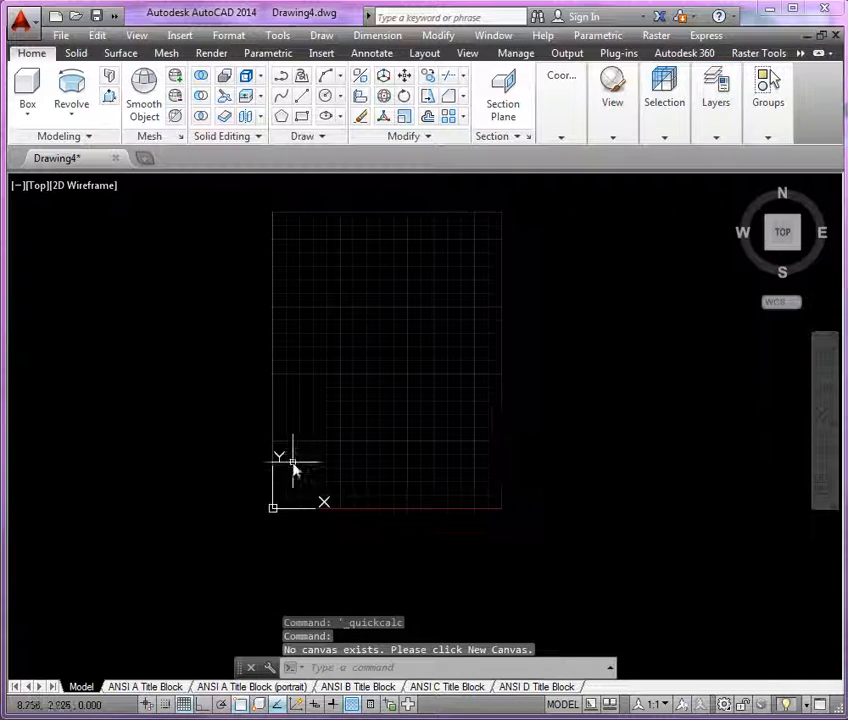
Step: Draw two end-to-end vertical line segments upward from 0,0, with lengths .870 and .5, using polar tracking
scroll(292, 466, up, 2)
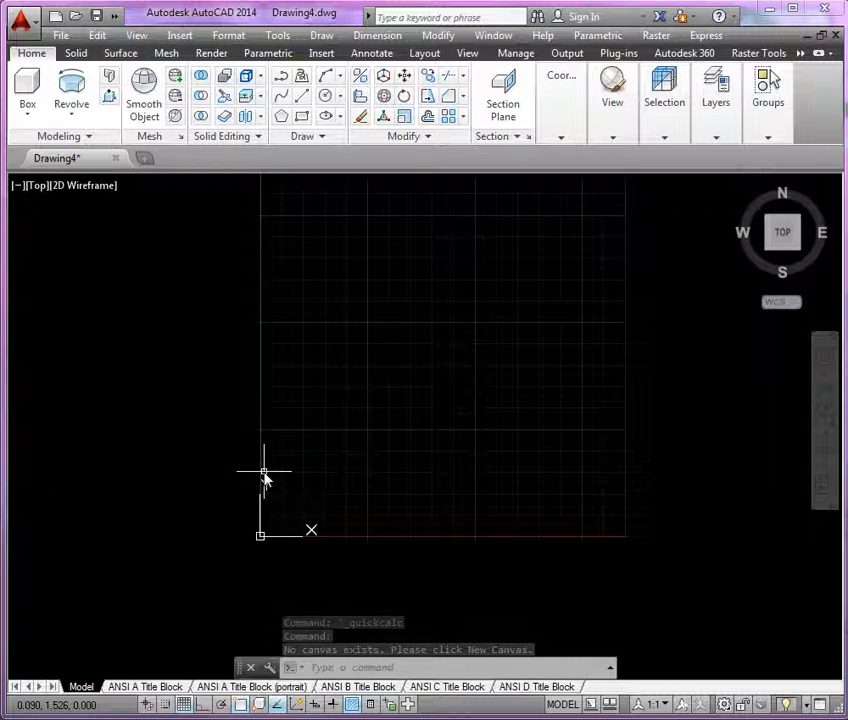
text(l)
key(Return)
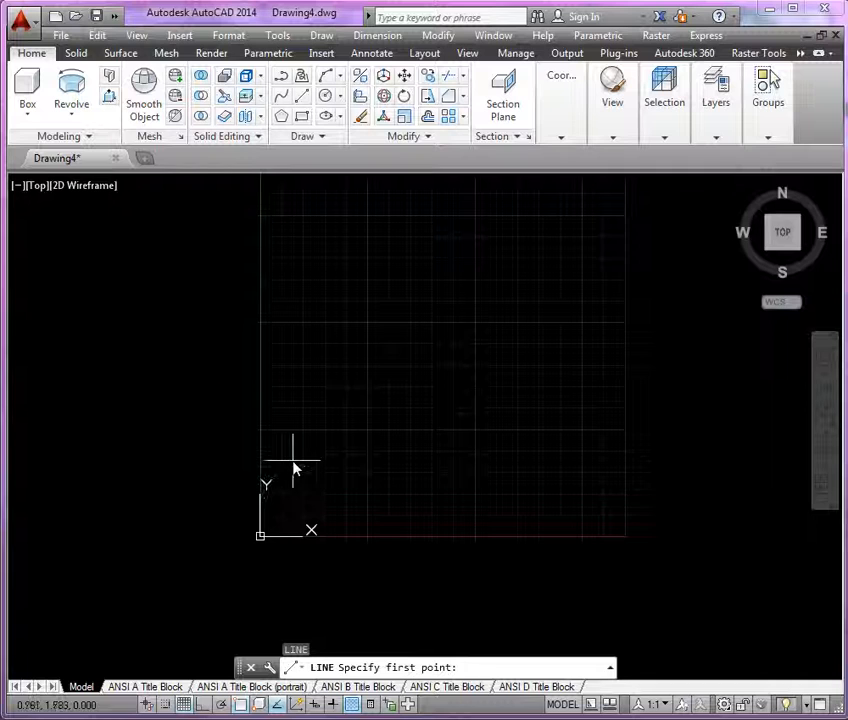
text(0,0)
key(Return)
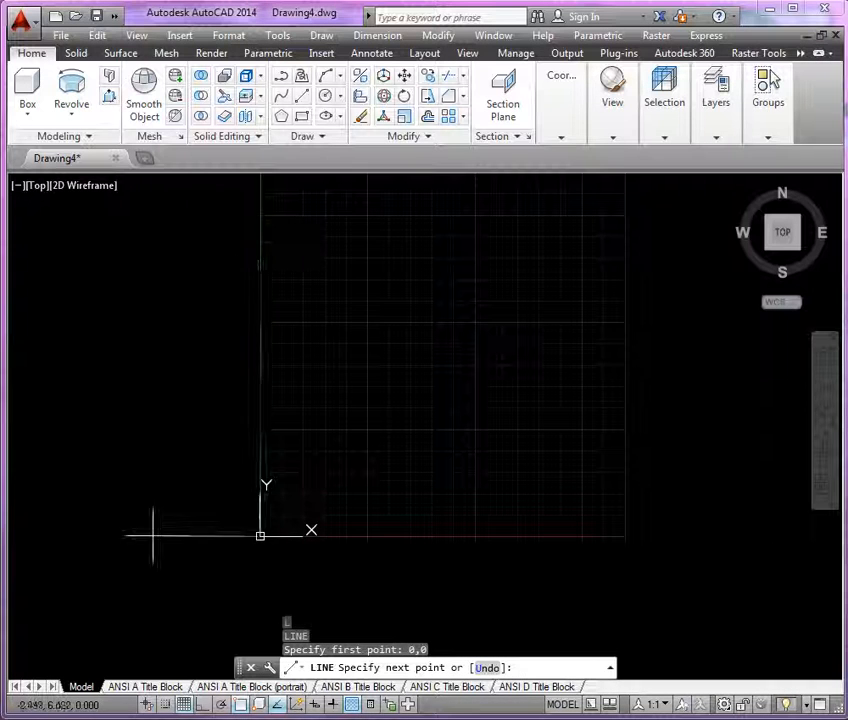
click(224, 707)
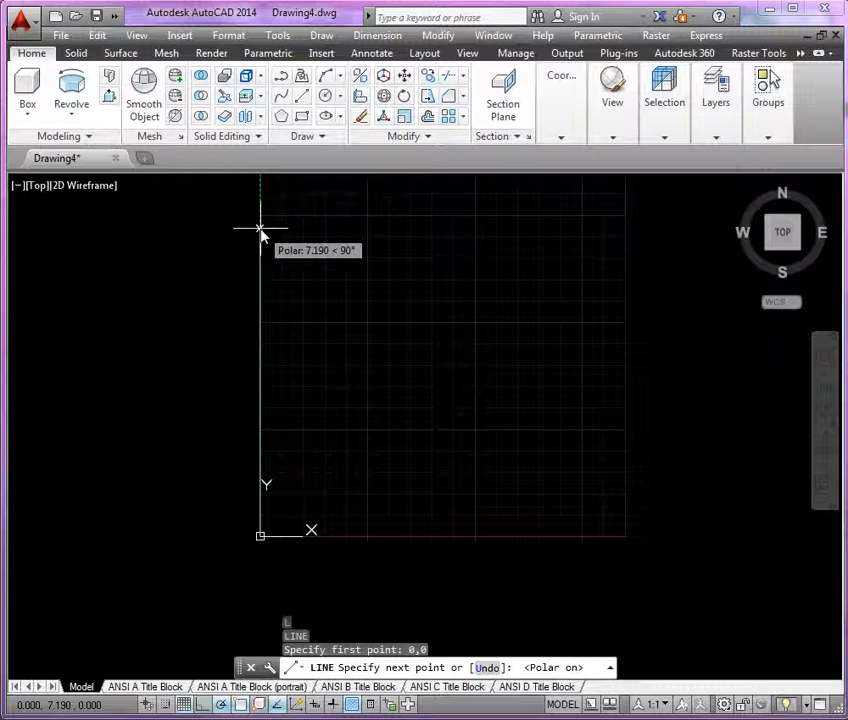
text(.87)
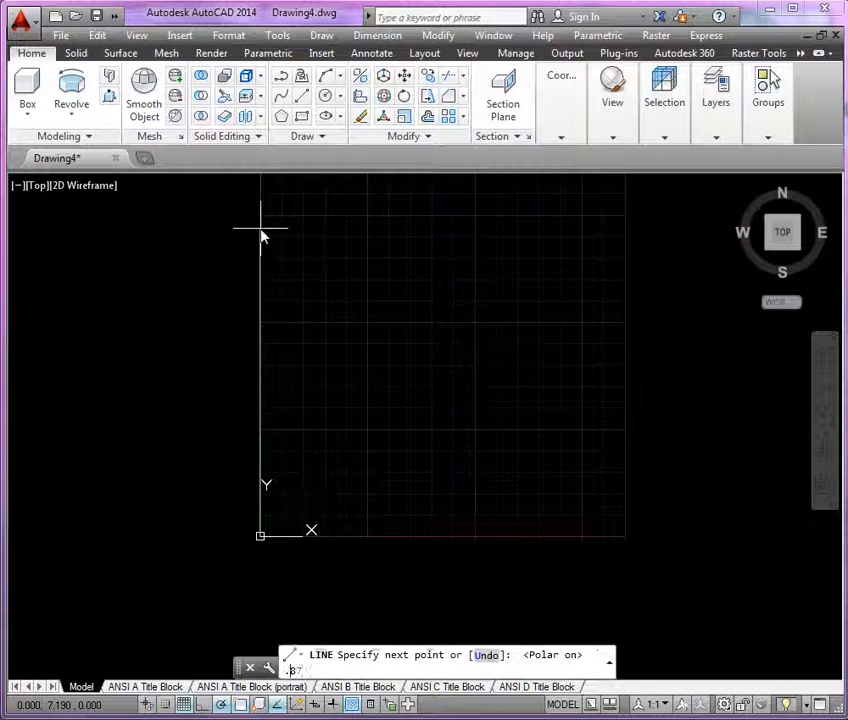
text(0)
key(Return)
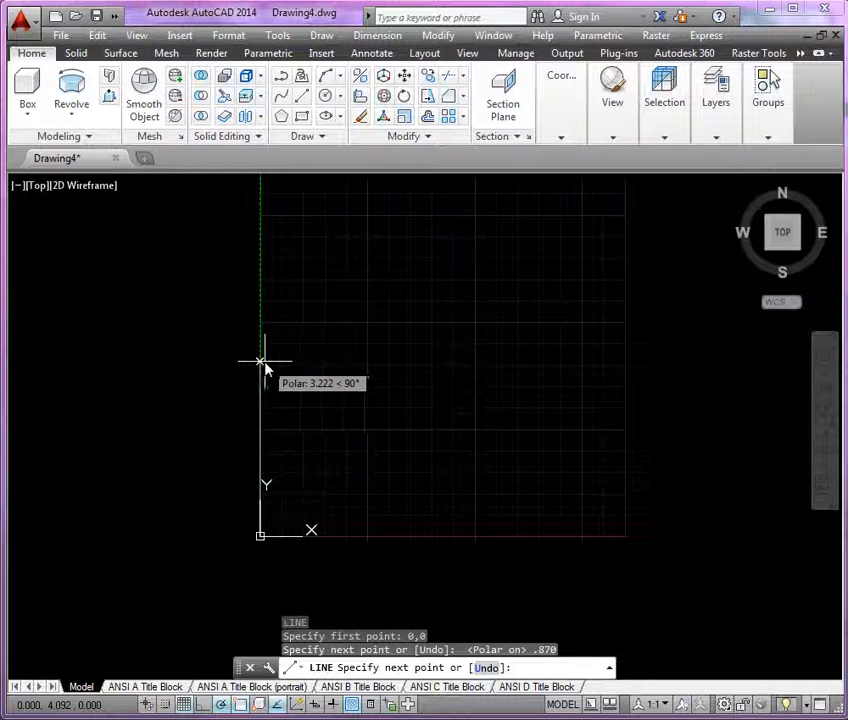
text(.5)
key(Return)
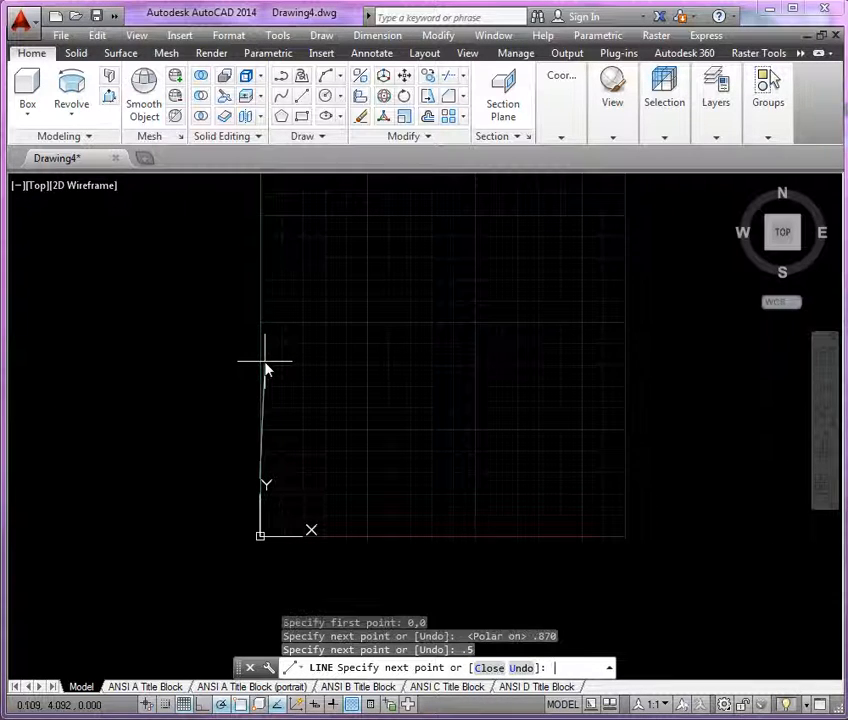
key(Return)
scroll(252, 570, up, 8)
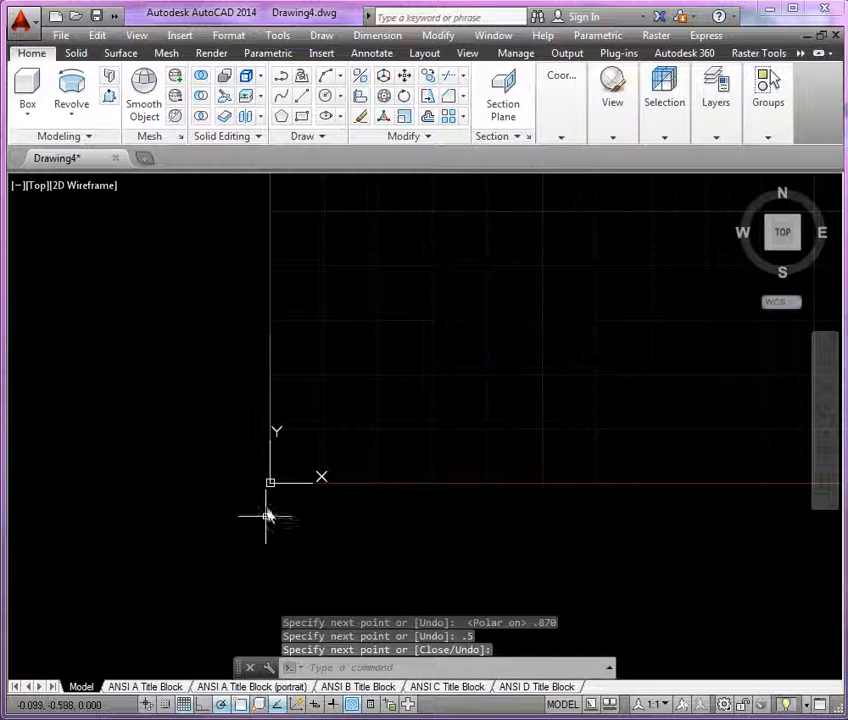
click(297, 370)
click(225, 350)
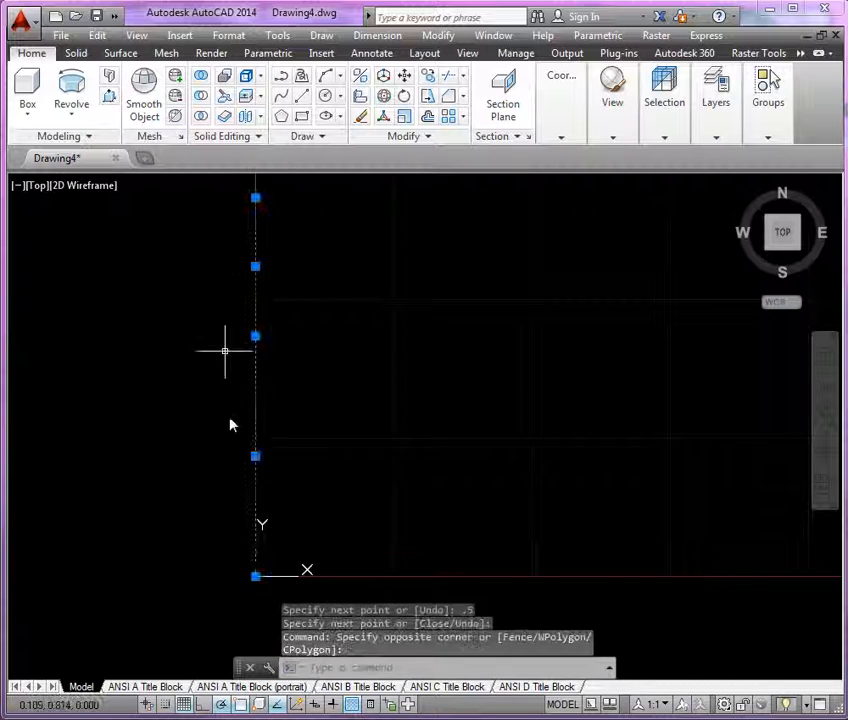
key(Escape)
mouse_move(212, 470)
middle_down()
mouse_move(212, 477)
mouse_move(211, 442)
mouse_move(204, 481)
middle_up()
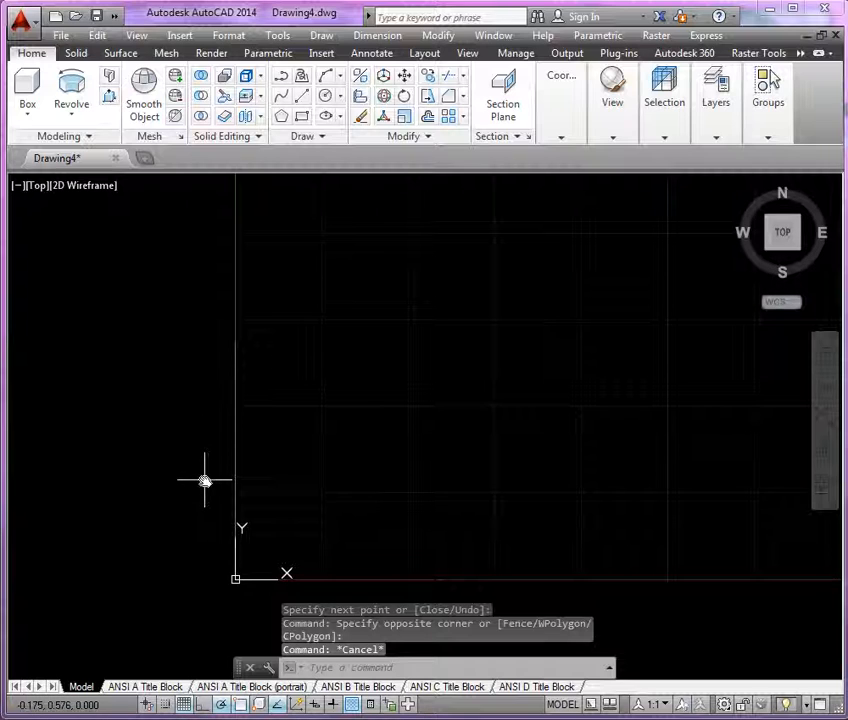
Step: Offset the upper vertical segment by .094 toward the positive X side
scroll(204, 481, up, 2)
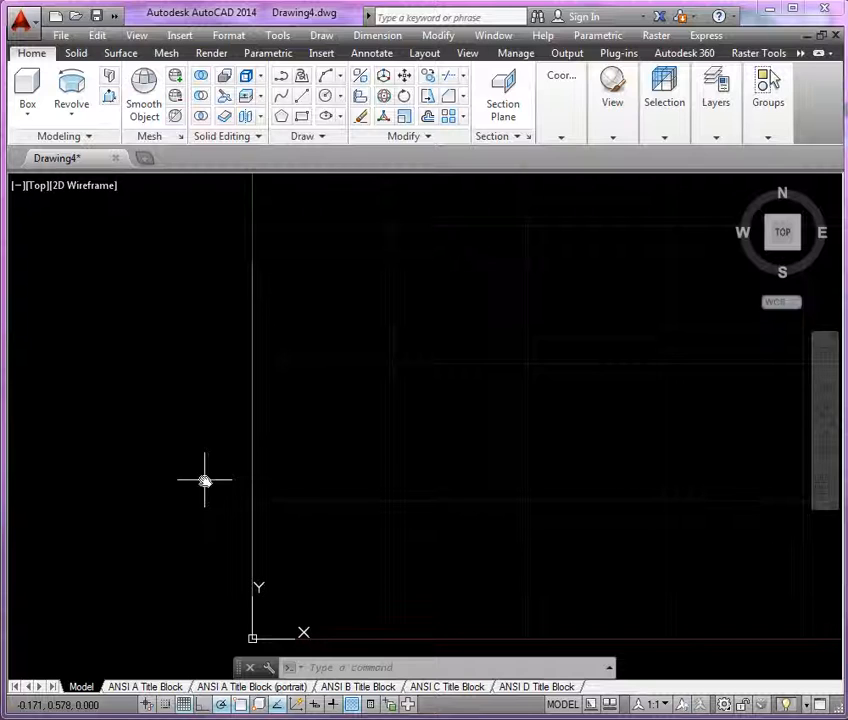
text(o)
key(Return)
text(.094)
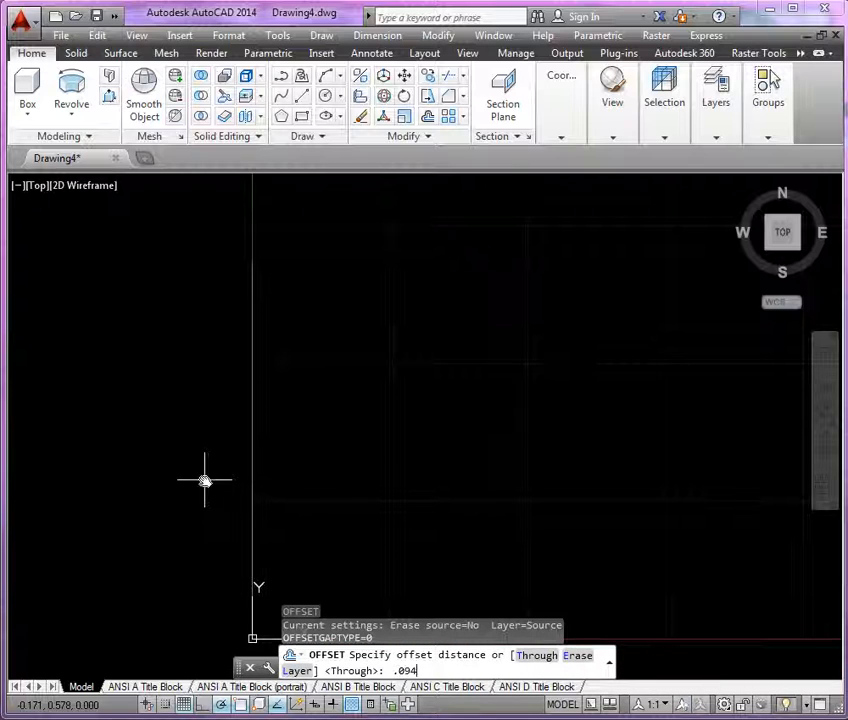
key(Return)
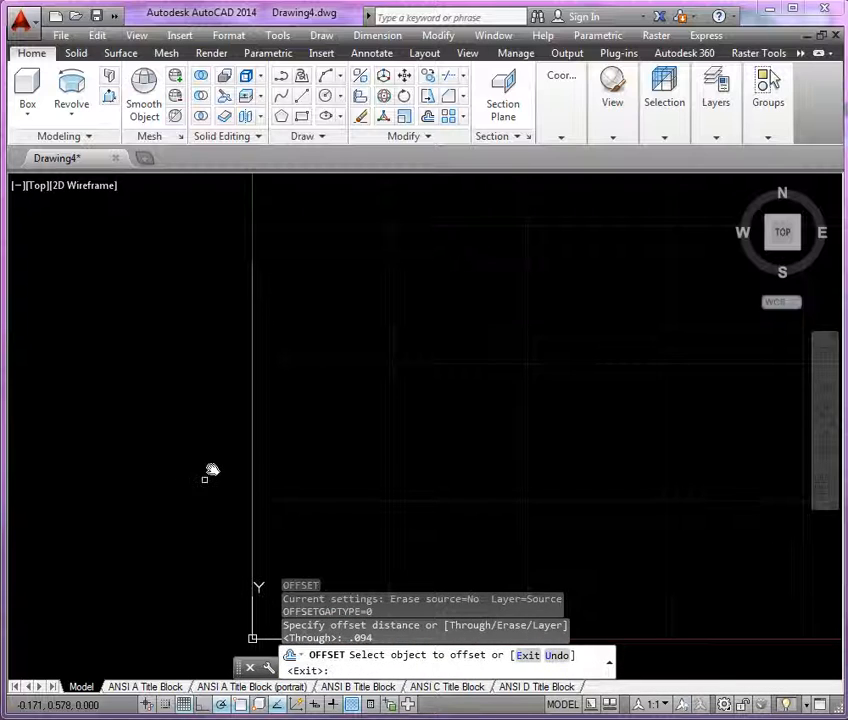
click(252, 300)
click(331, 299)
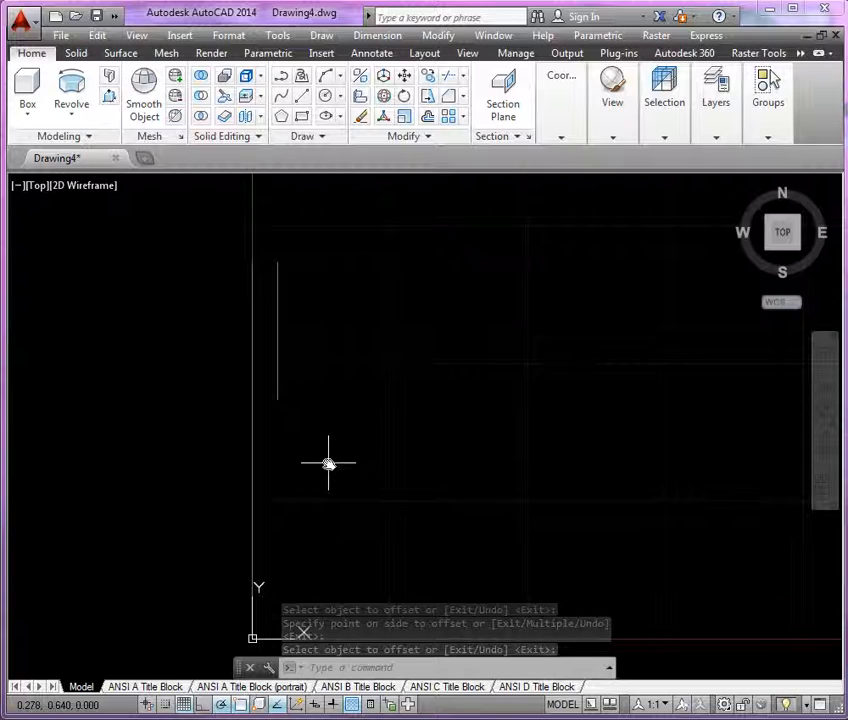
Step: Offset the lower vertical segment by .125 toward the positive X side
key(Return)
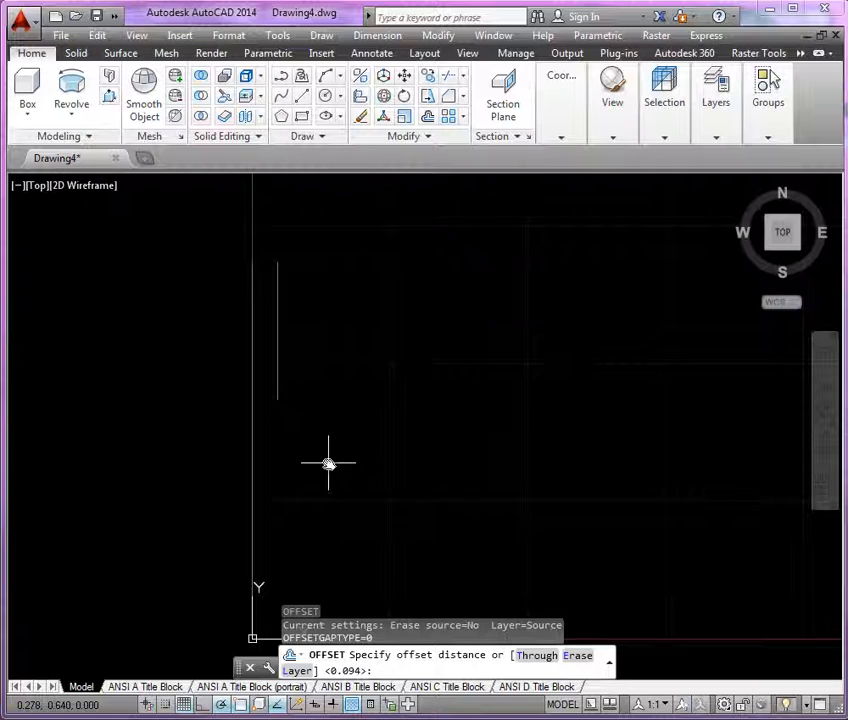
key(Return)
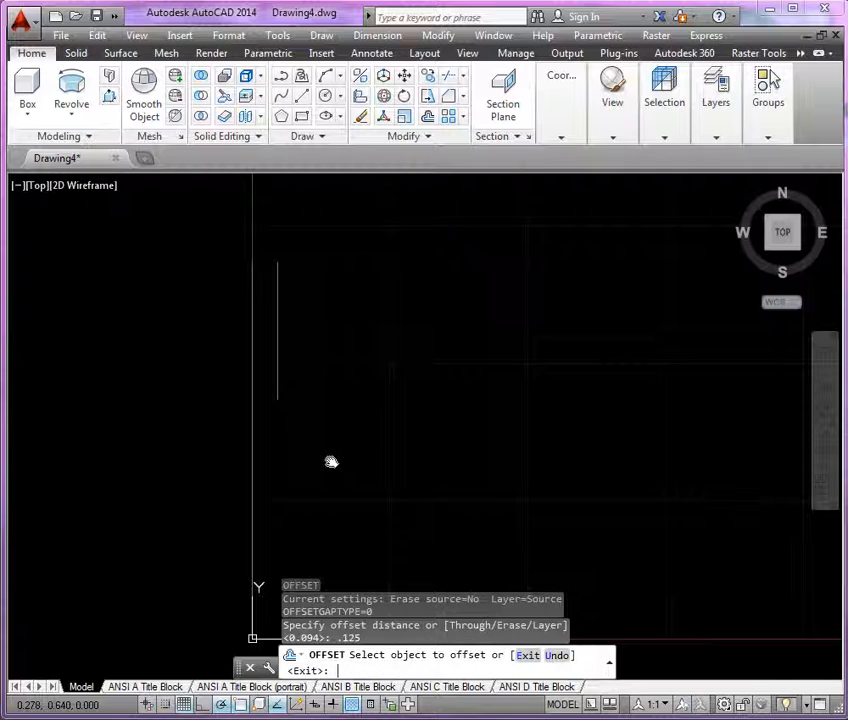
click(250, 473)
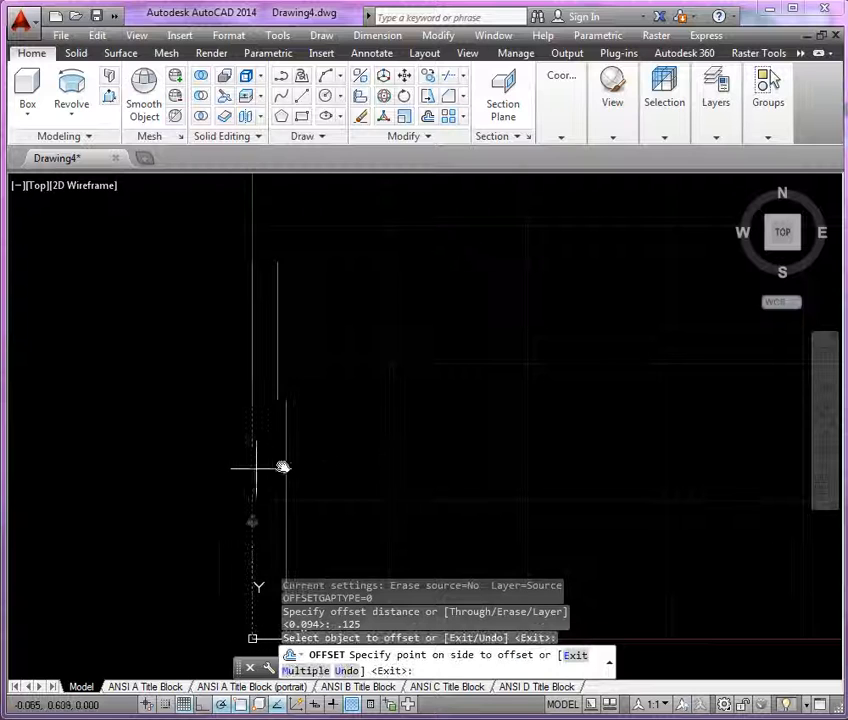
click(375, 465)
key(Return)
scroll(386, 330, down, 2)
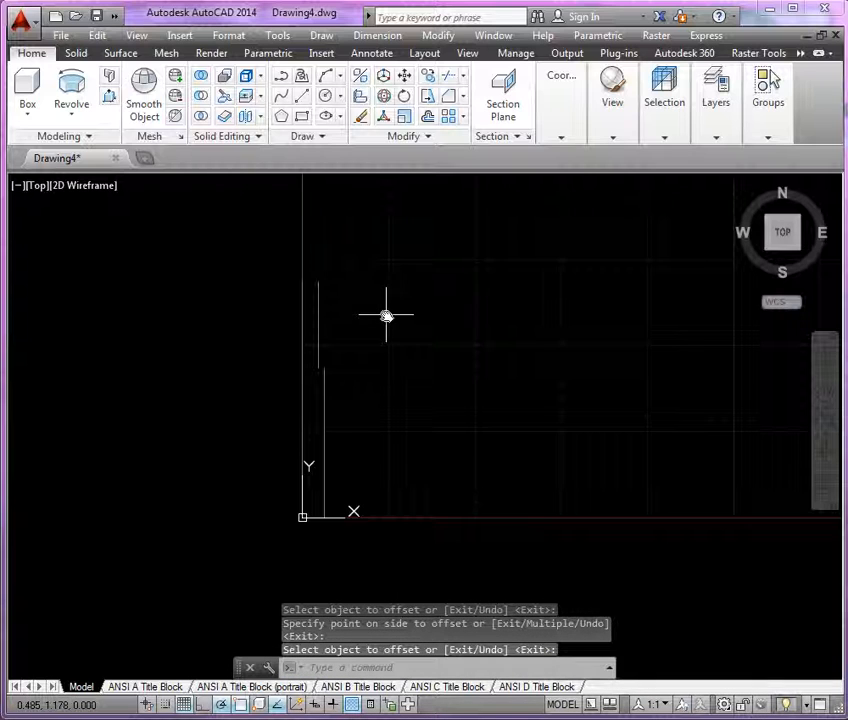
Step: Draw a horizontal line joining the top end of the centre line to the top end of the upper offset line
scroll(363, 325, up, 2)
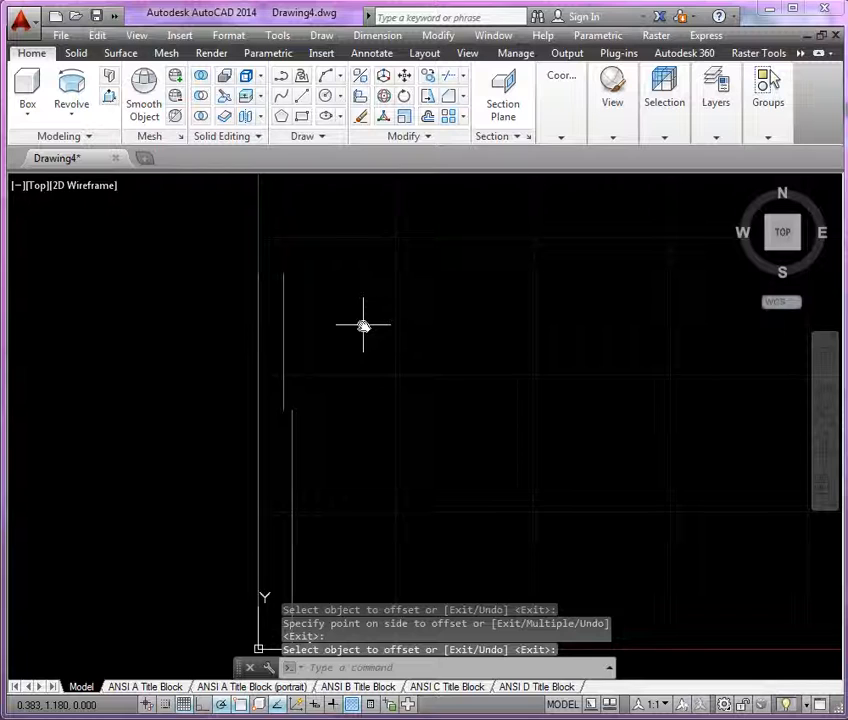
text(l)
key(Return)
scroll(293, 257, up, 3)
click(226, 291)
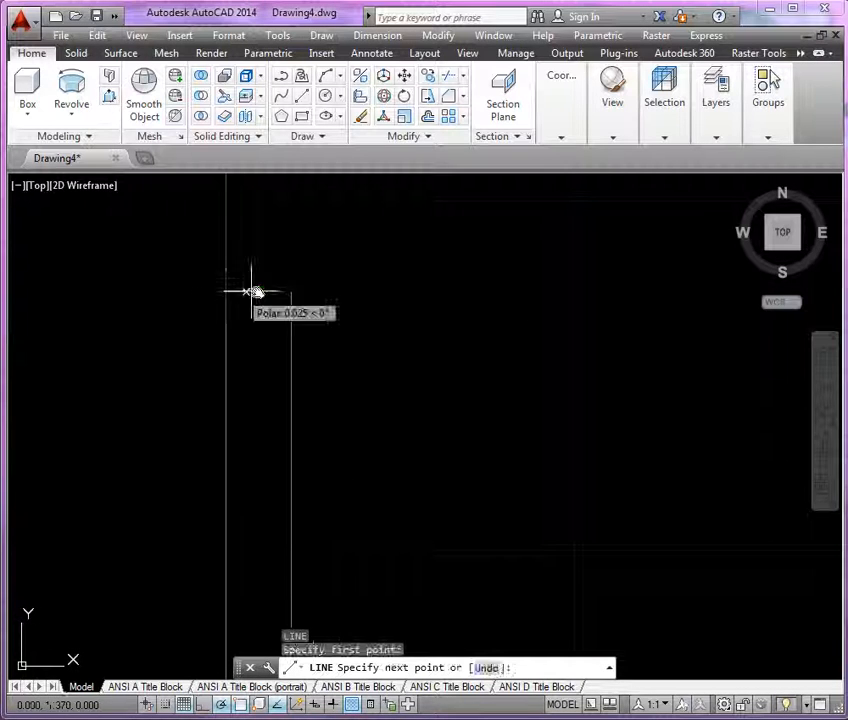
click(290, 291)
scroll(318, 214, down, 2)
key(Return)
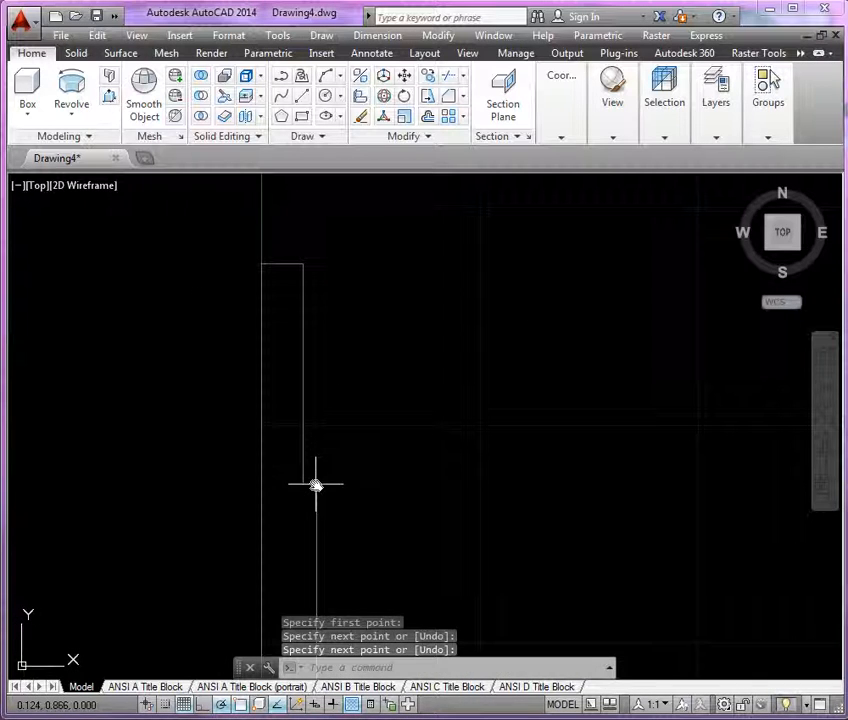
Step: Draw a short horizontal line joining the top of the lower offset line to the bottom of the upper one, forming the shoulder
key(Return)
scroll(318, 497, up, 2)
click(306, 456)
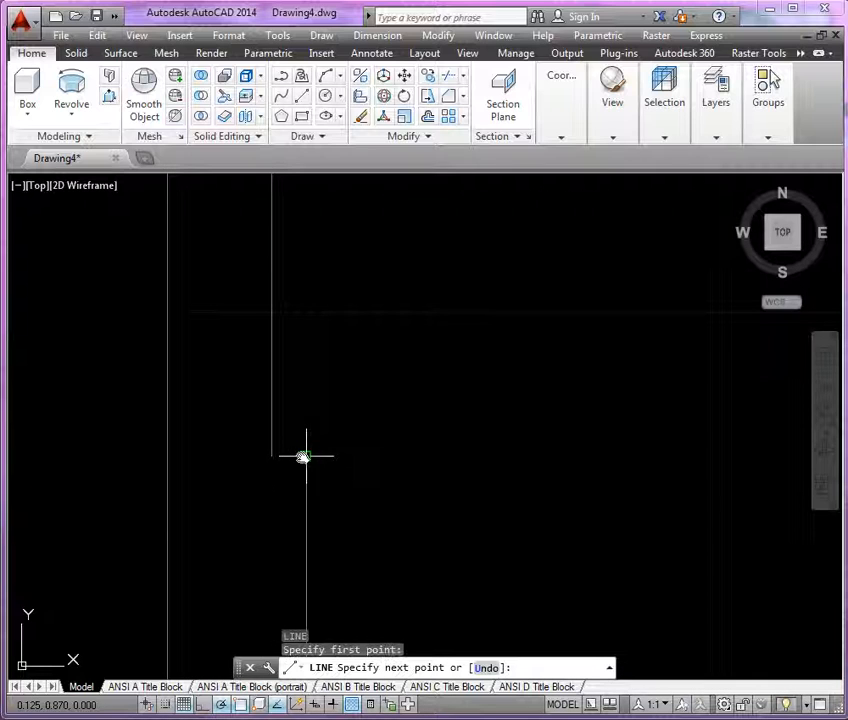
click(271, 456)
key(Return)
scroll(360, 434, down, 3)
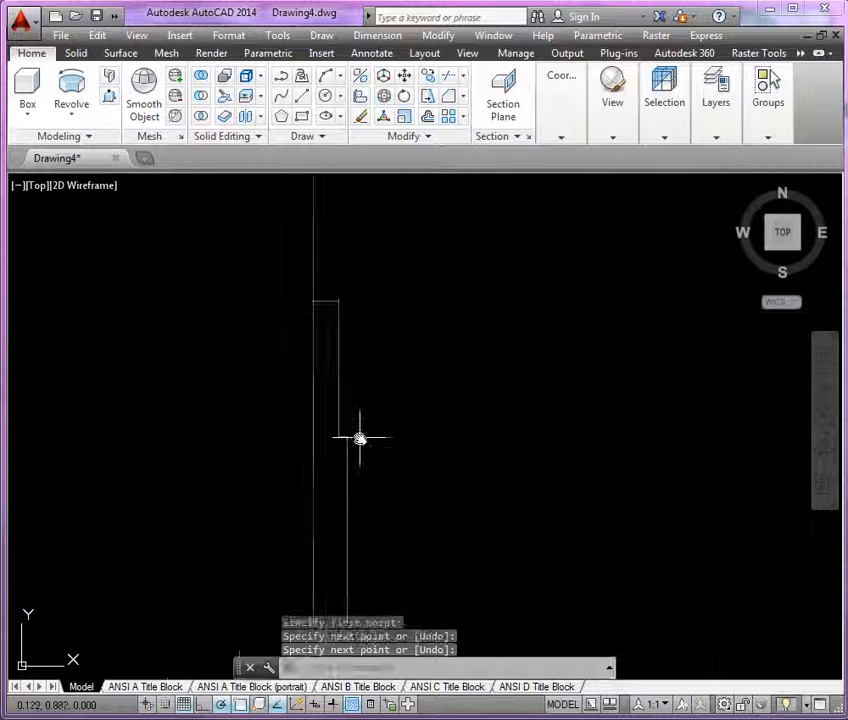
Step: Chamfer the outer top corner of the pin profile with both distances set to .03
middle_drag(364, 341, 331, 269)
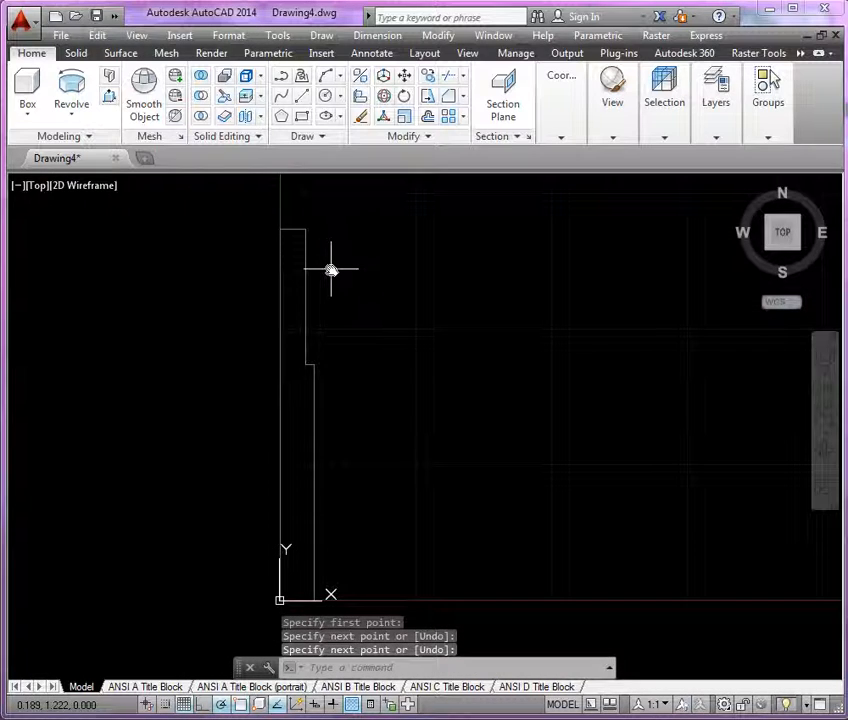
scroll(290, 265, up, 8)
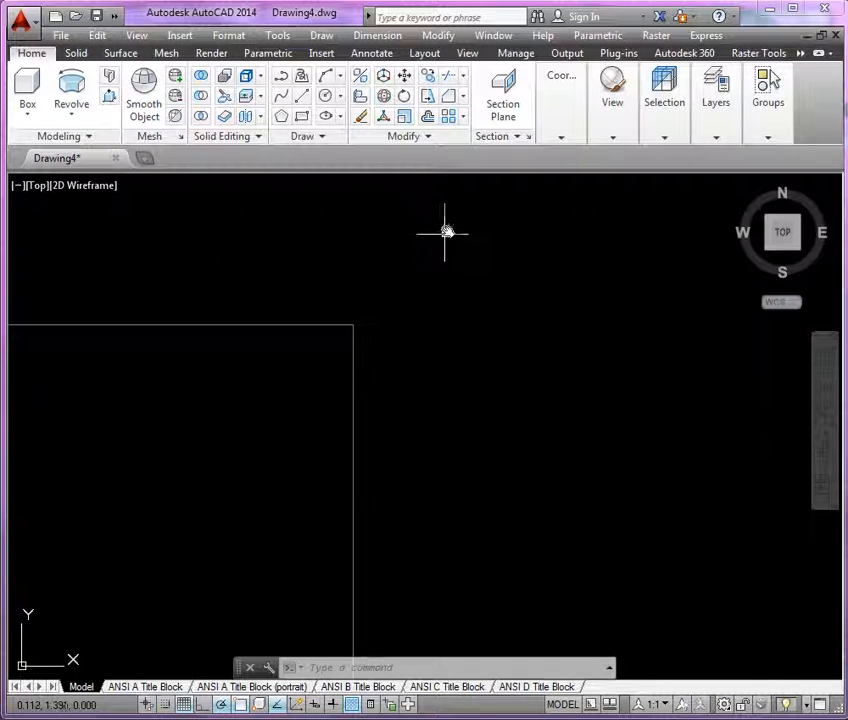
click(451, 100)
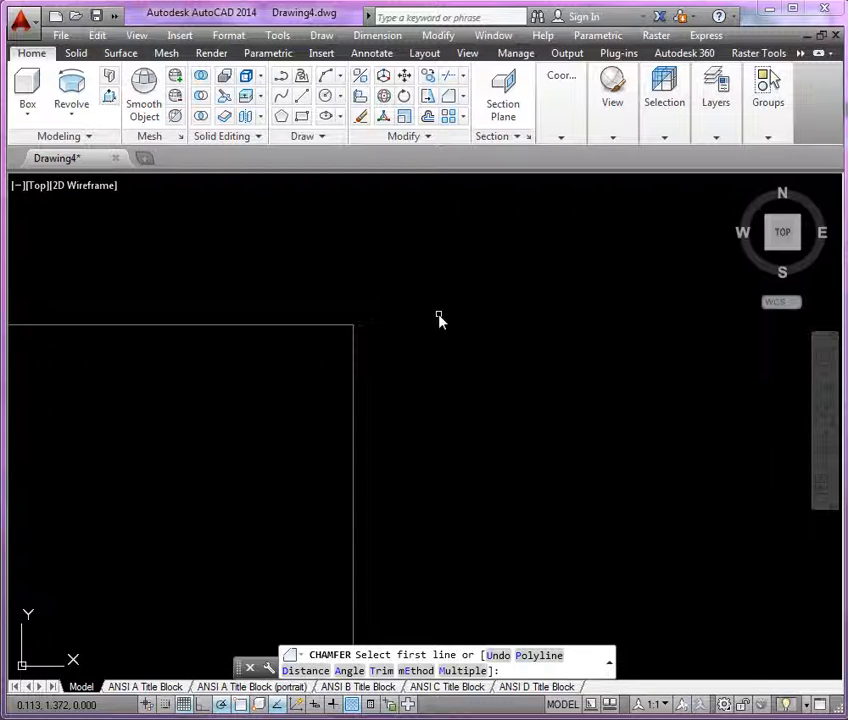
text(d)
key(Return)
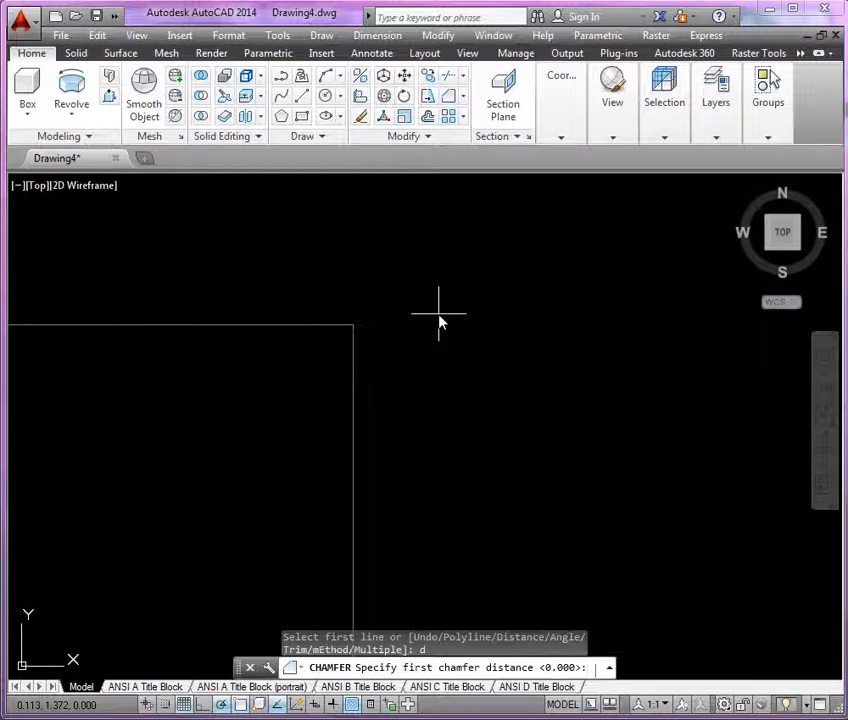
text(.03)
key(Return)
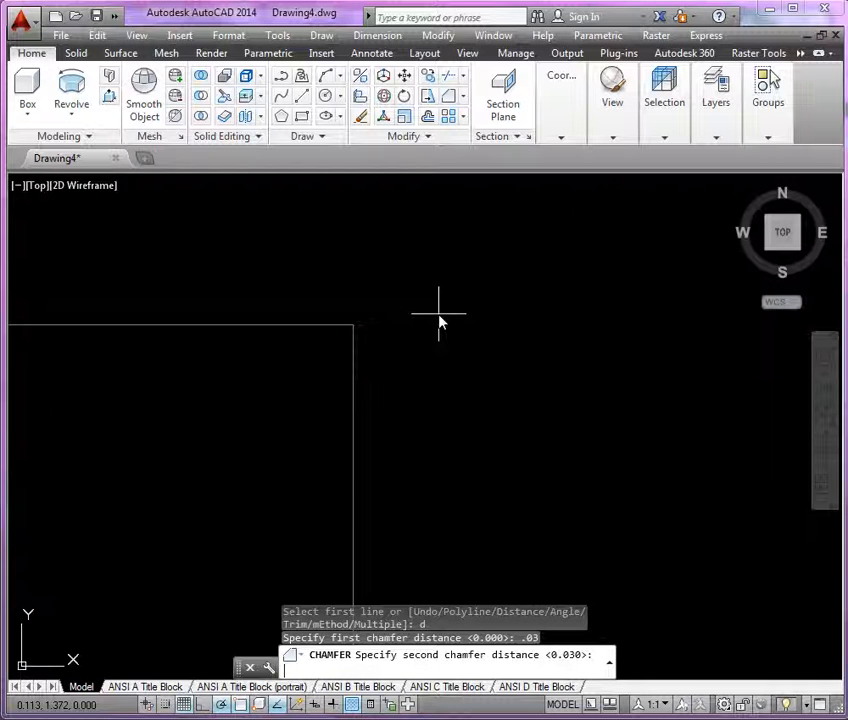
key(Return)
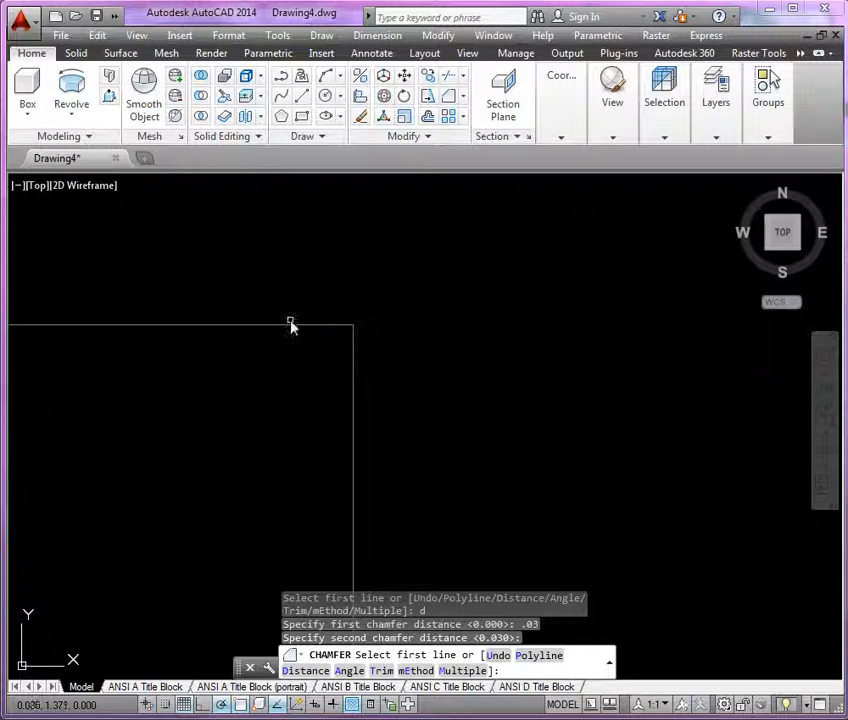
click(291, 325)
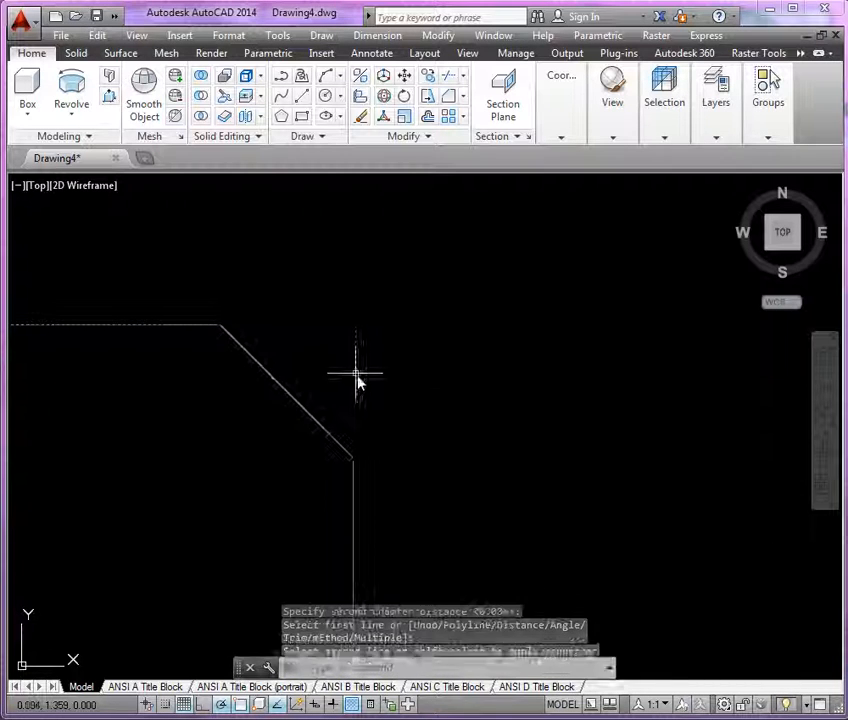
scroll(435, 294, down, 6)
scroll(305, 255, down, 3)
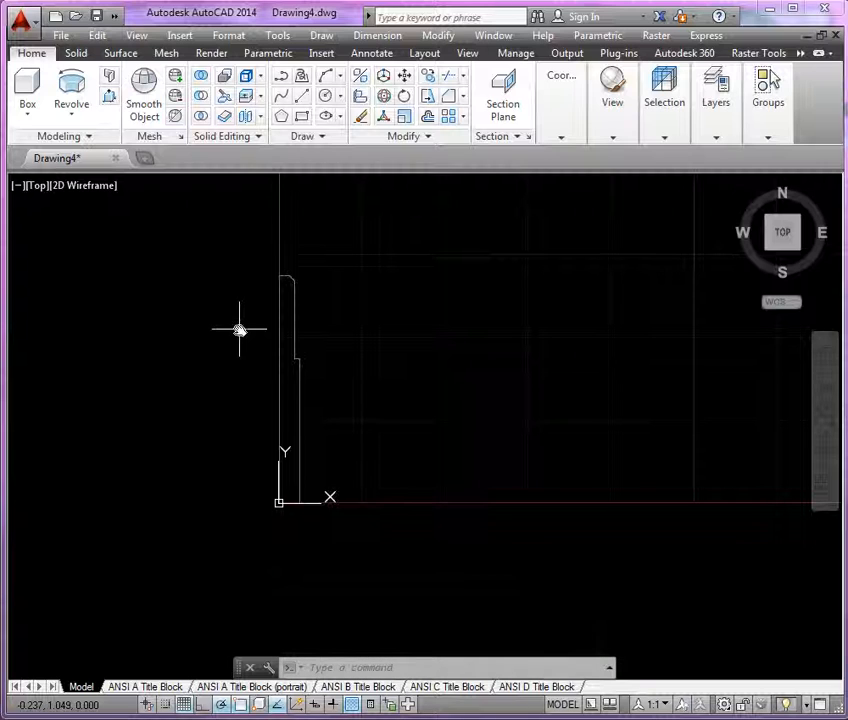
Step: Try to convert all the pin profile lines into a region
click(300, 137)
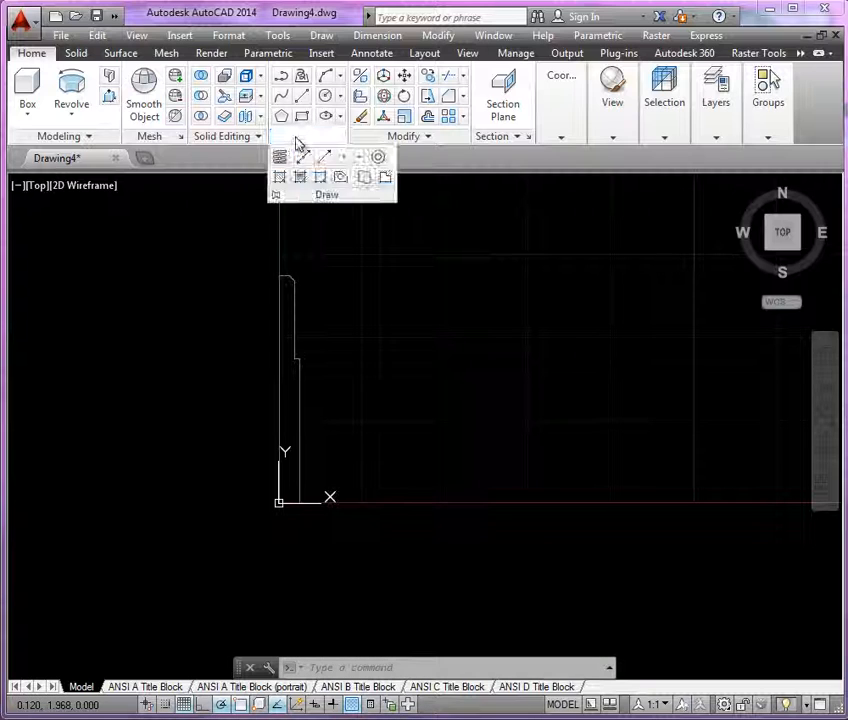
click(341, 179)
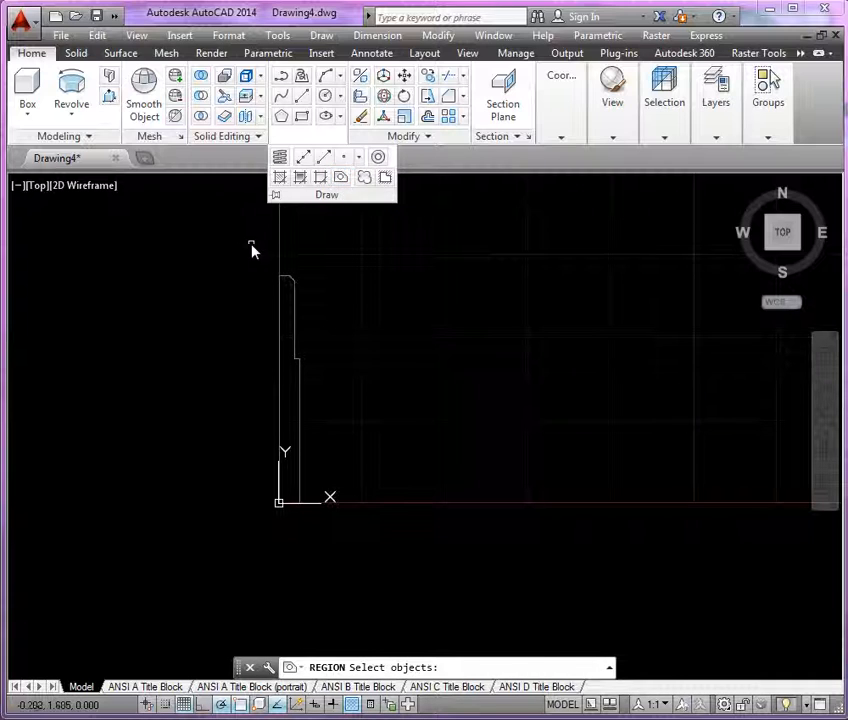
click(251, 244)
click(320, 549)
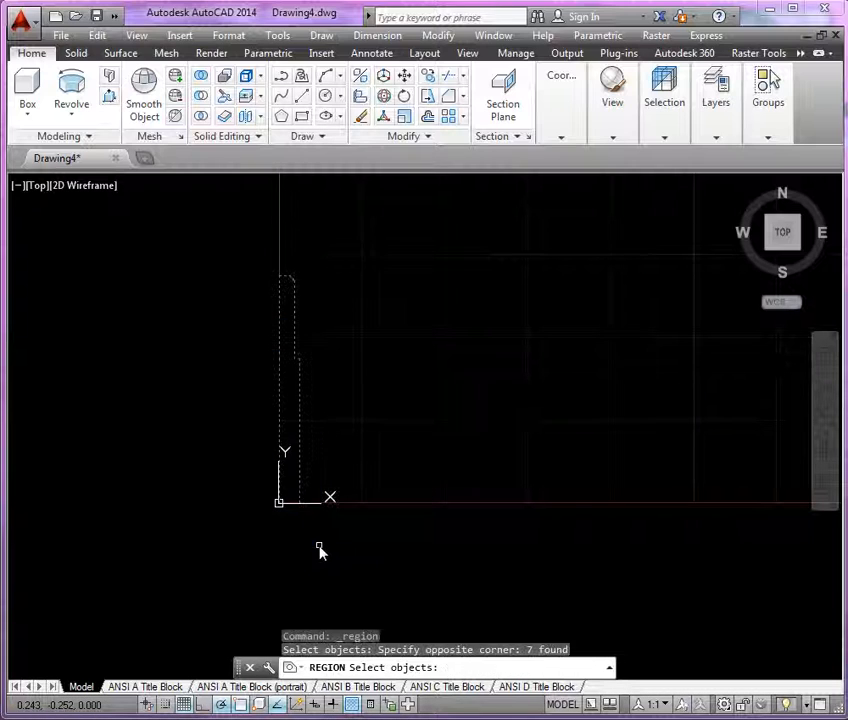
key(Return)
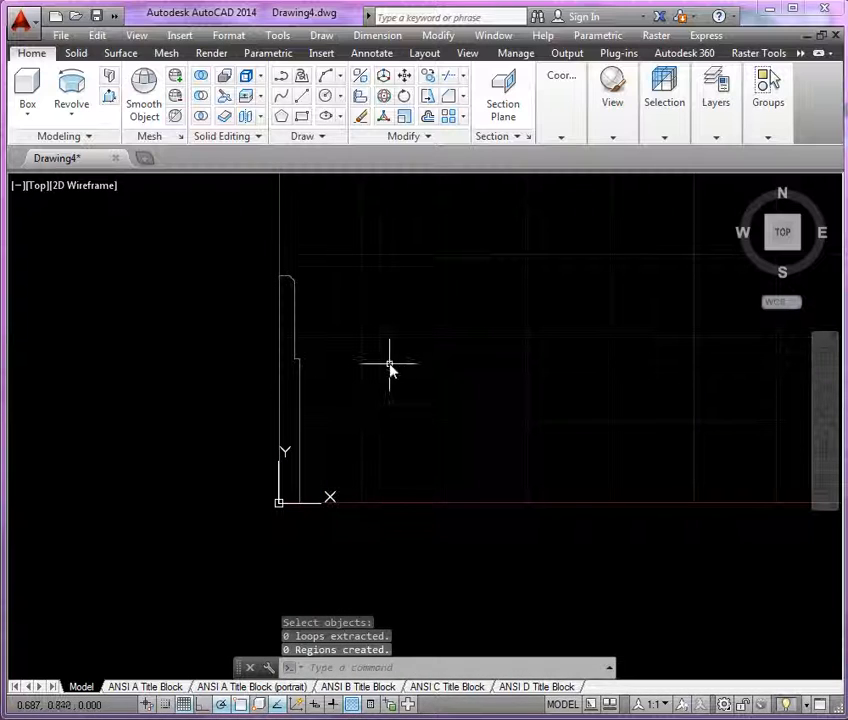
Step: Split the model space into two viewports with a vertical division
click(136, 36)
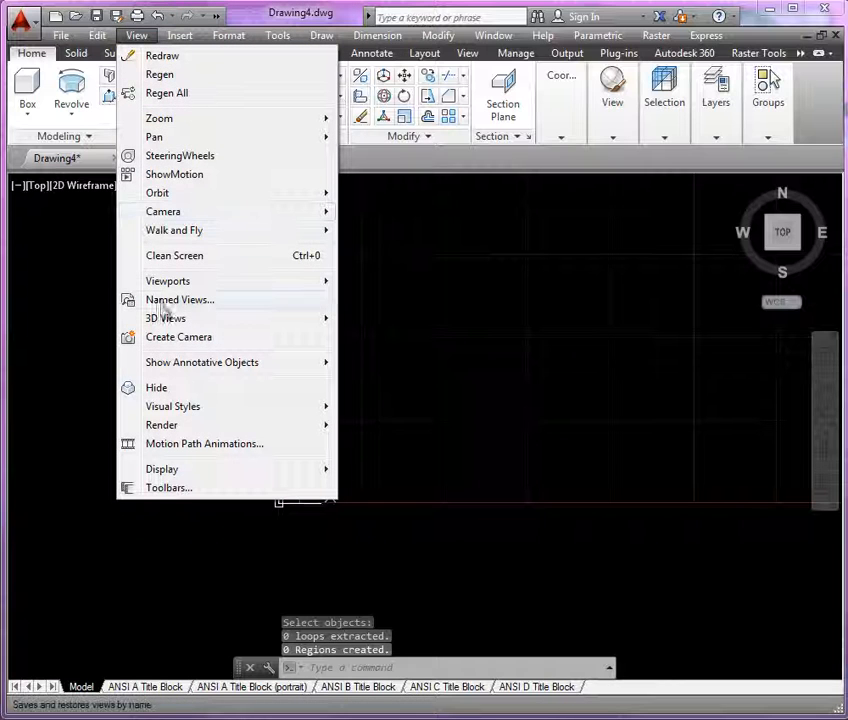
mouse_move(222, 286)
click(425, 346)
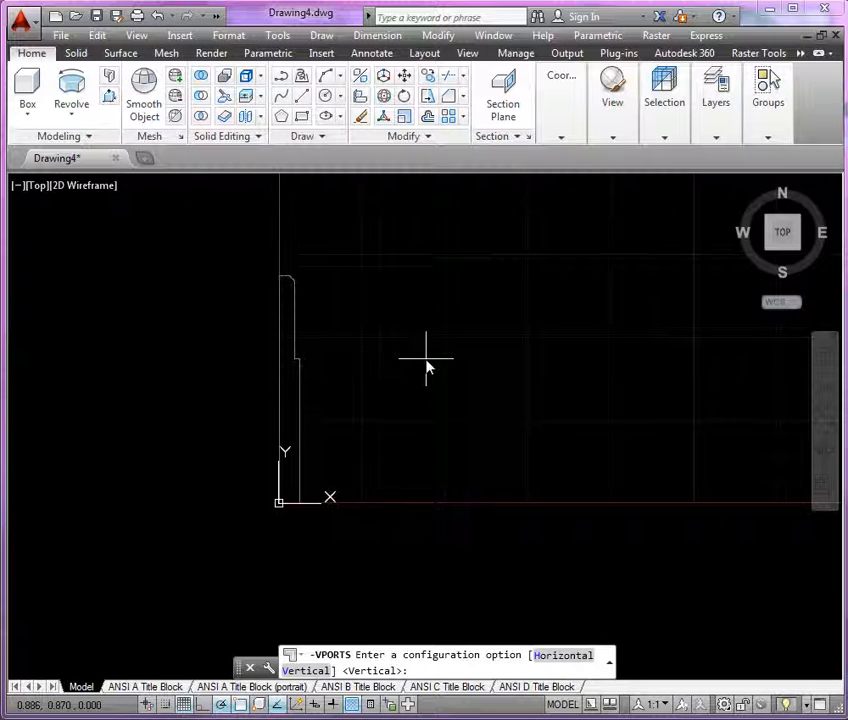
text(v)
key(Return)
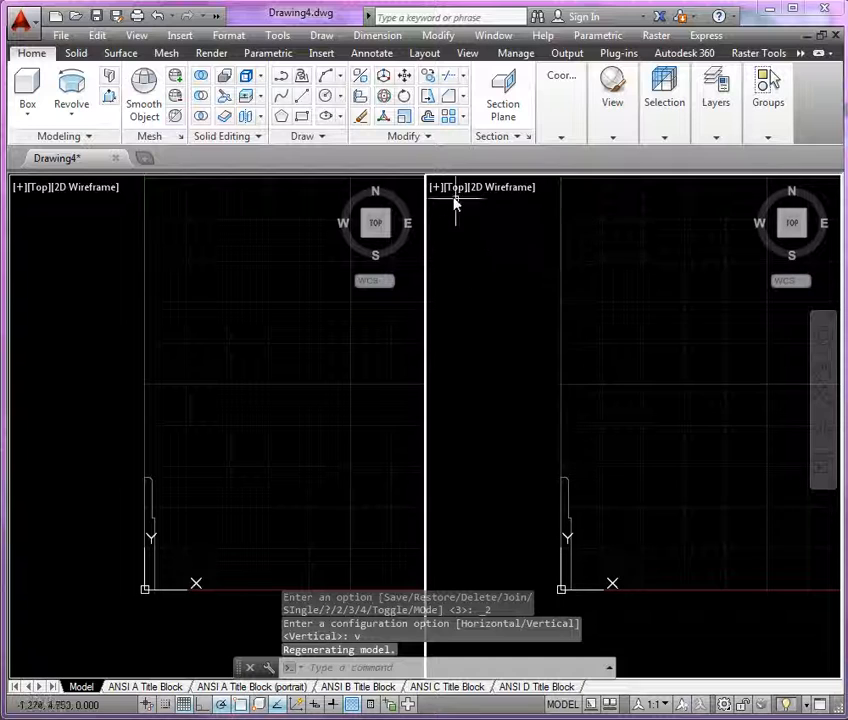
Step: Set the second viewport to the SW Isometric view, showing the whole profile and the origin
click(455, 190)
click(464, 344)
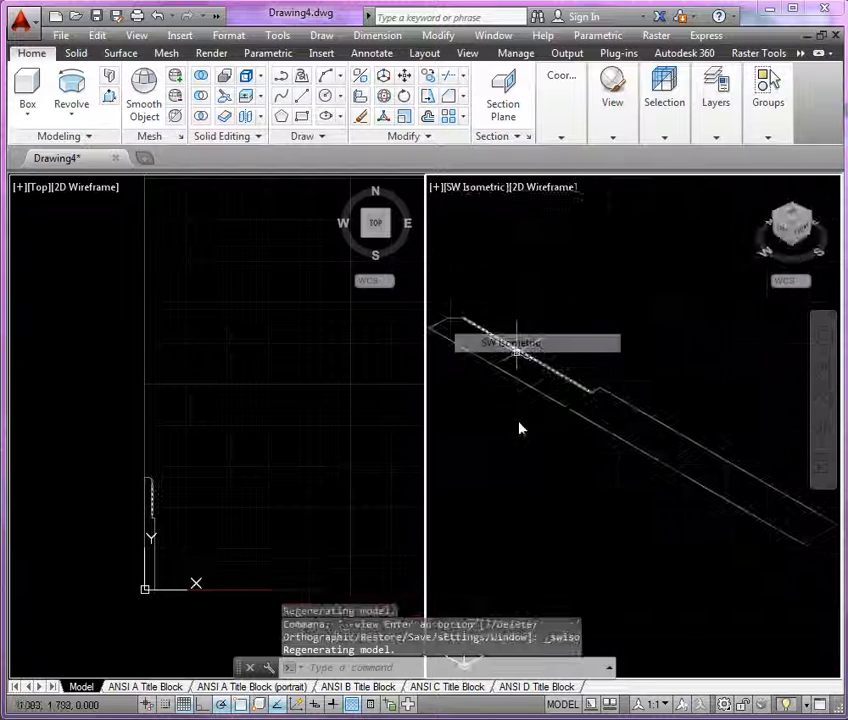
scroll(521, 351, down, 4)
scroll(530, 400, up, 2)
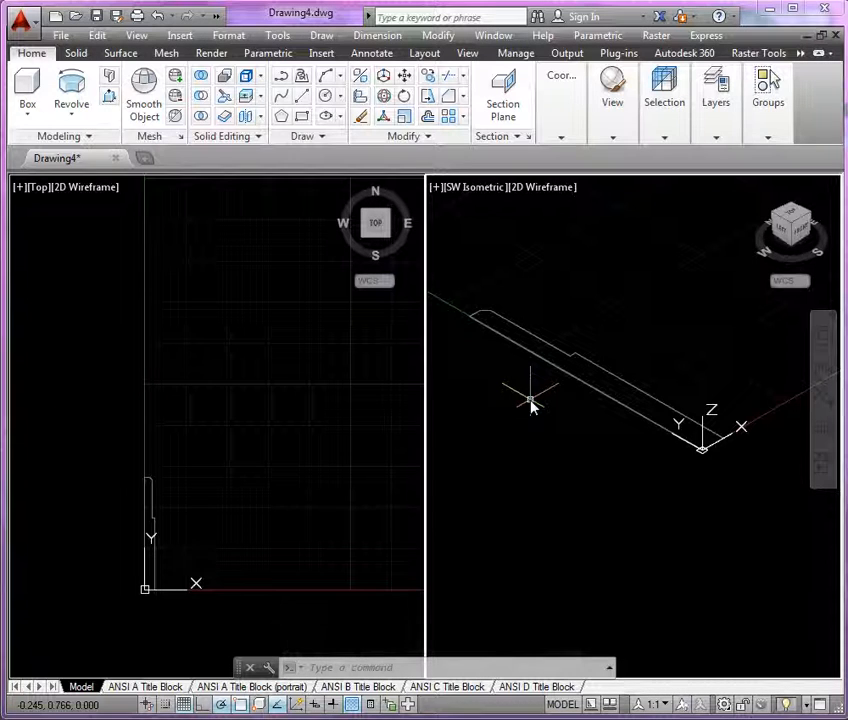
scroll(710, 482, up, 1)
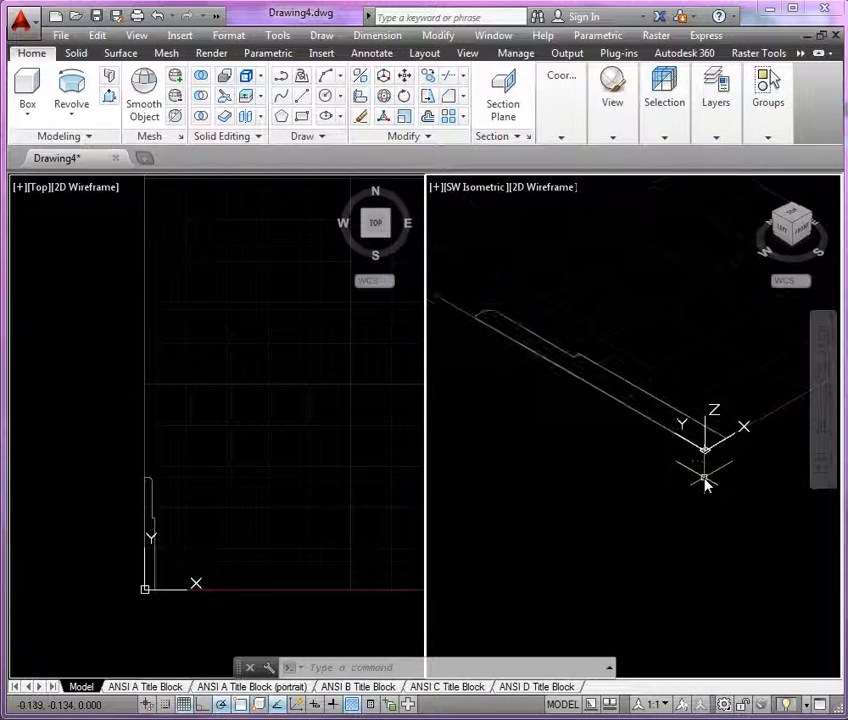
Step: Draw an axis line about 1.57 long from the origin along the Y axis past the profile's tip, and start Revolve
text(3)
key(Return)
click(705, 449)
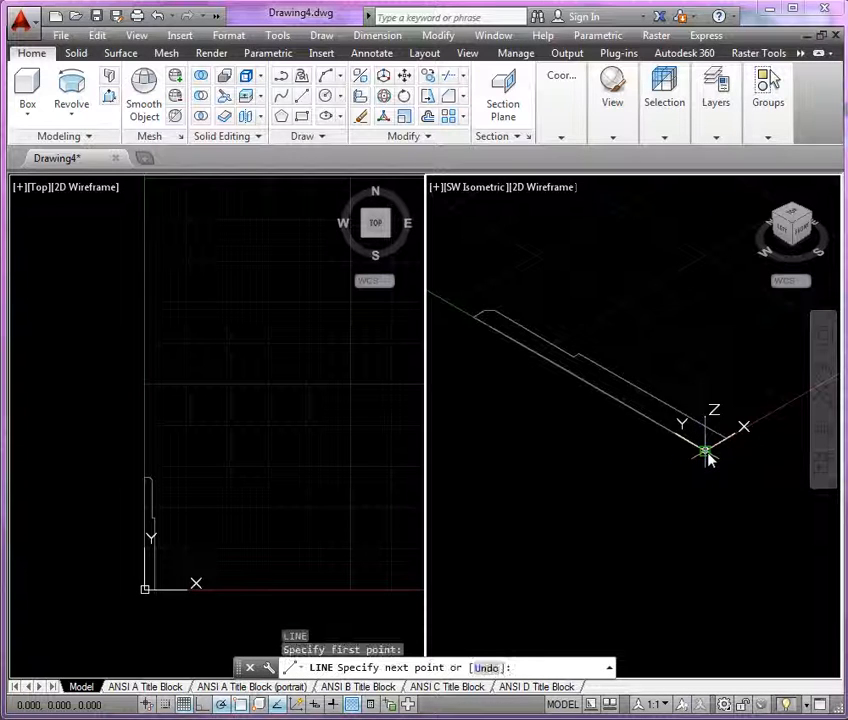
click(435, 303)
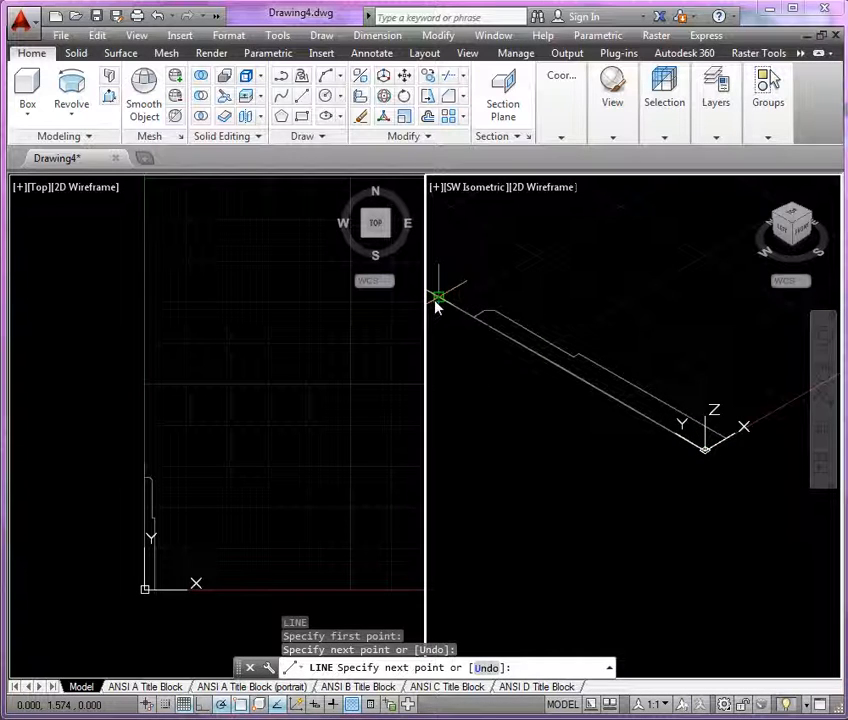
key(Return)
middle_drag(522, 435, 560, 482)
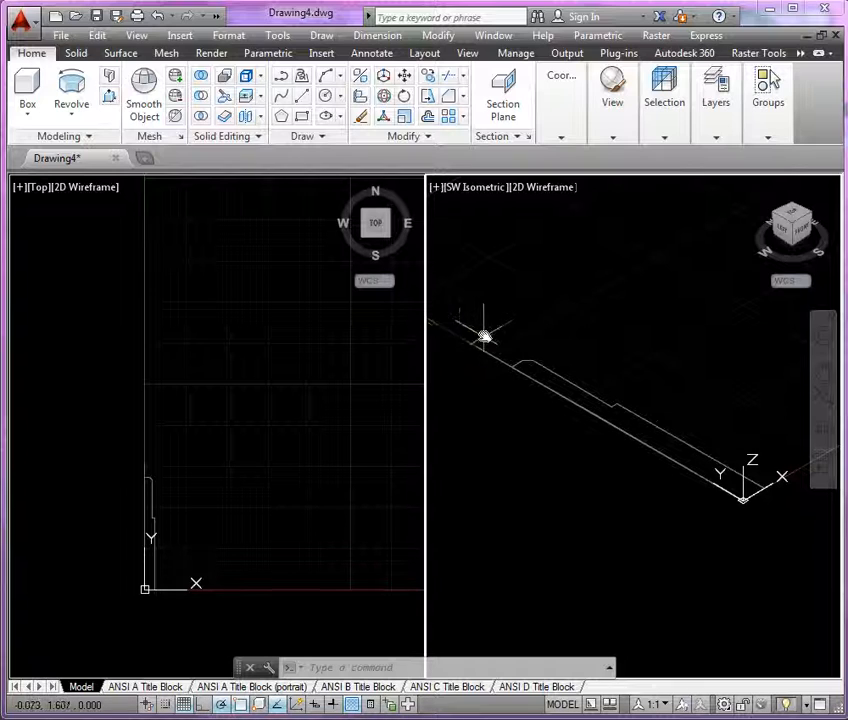
click(74, 98)
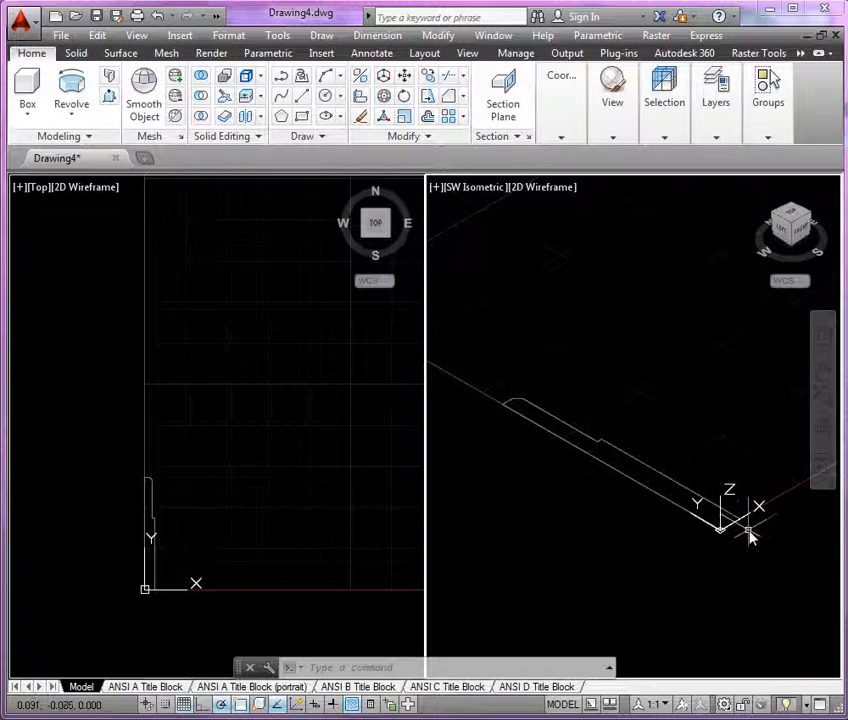
Step: Close the open base of the profile with a line from the origin to the lower end of the outer line
scroll(752, 537, up, 3)
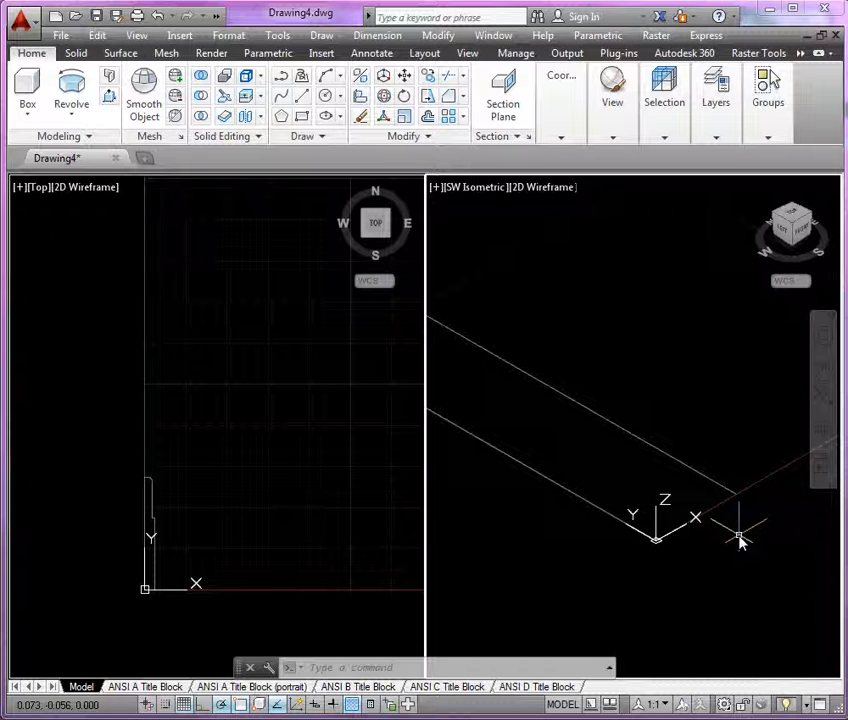
text(L)
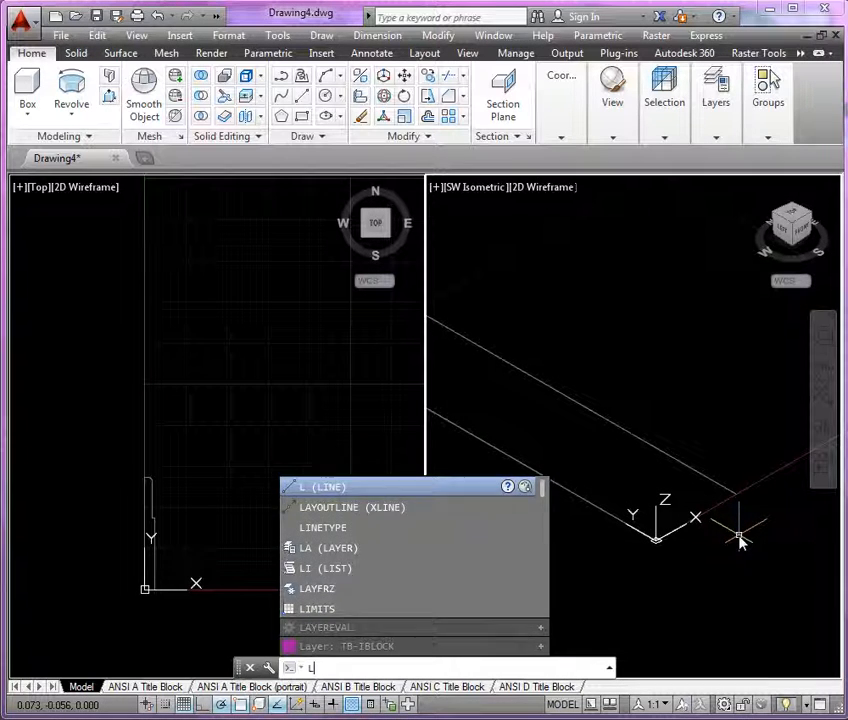
key(Return)
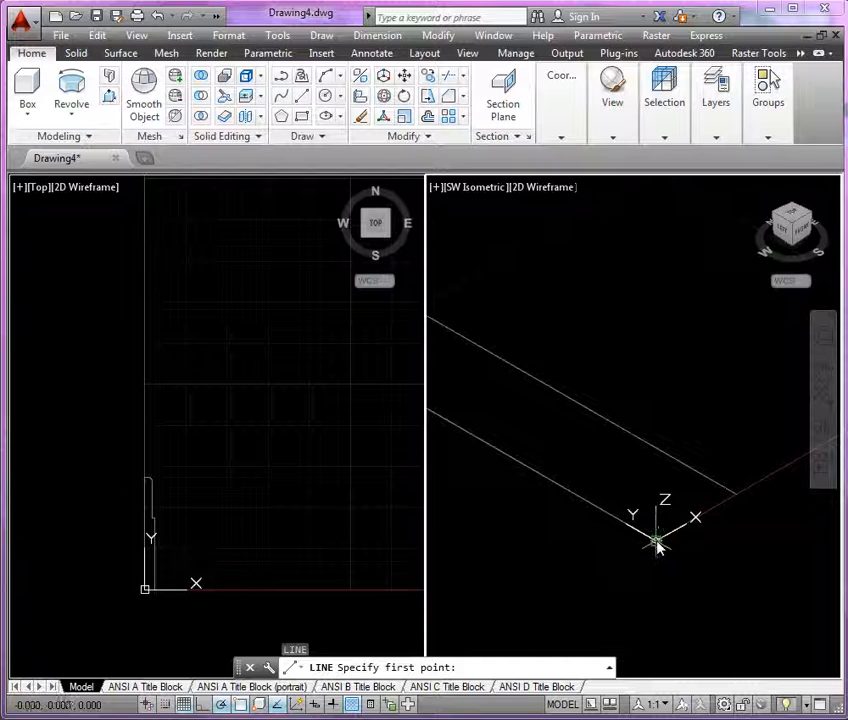
click(656, 543)
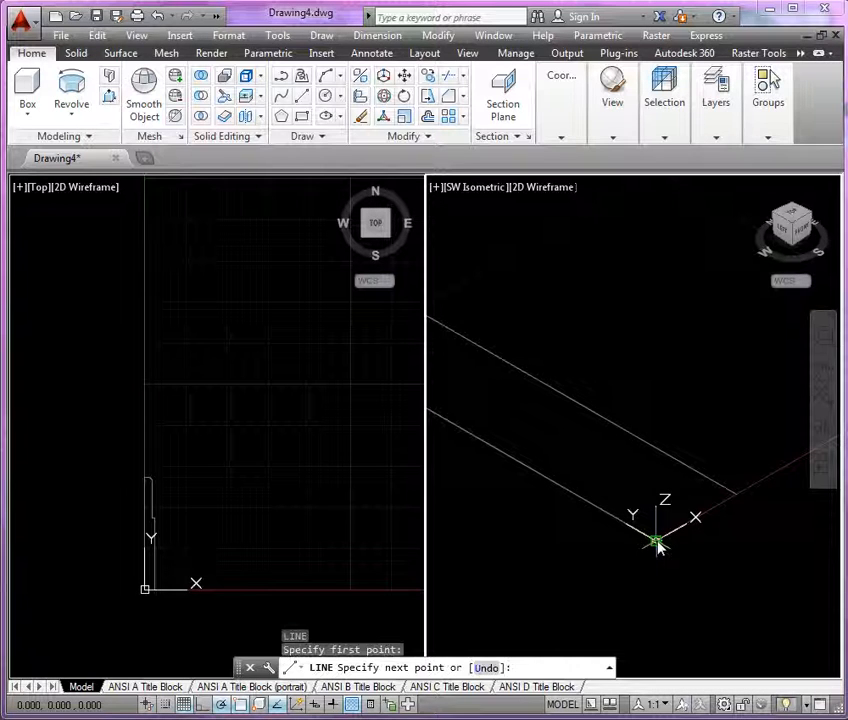
click(736, 493)
key(Return)
Step: Convert the closed pin profile into a region using all of its lines
scroll(737, 577, down, 5)
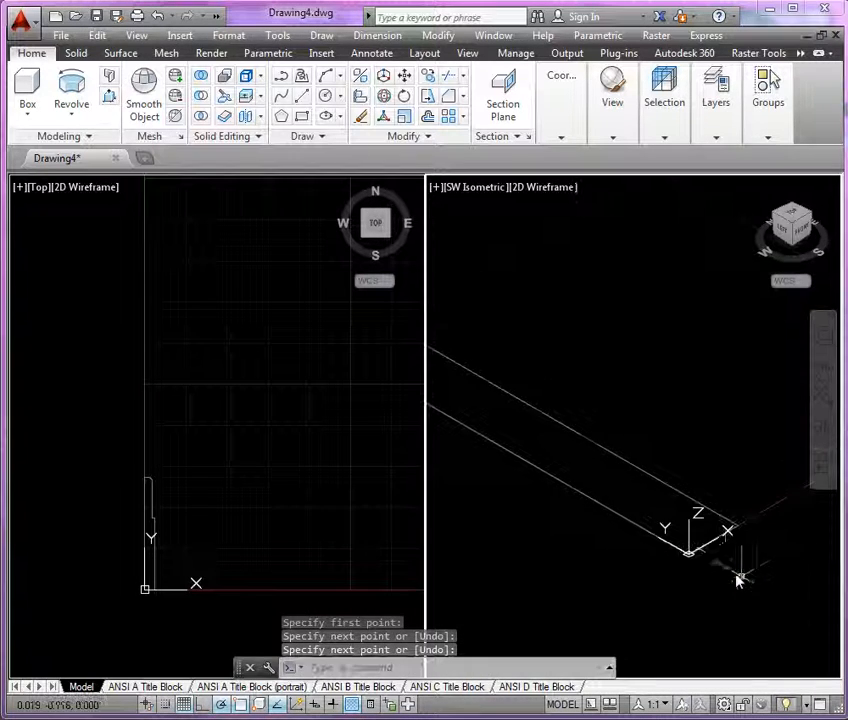
scroll(731, 565, up, 3)
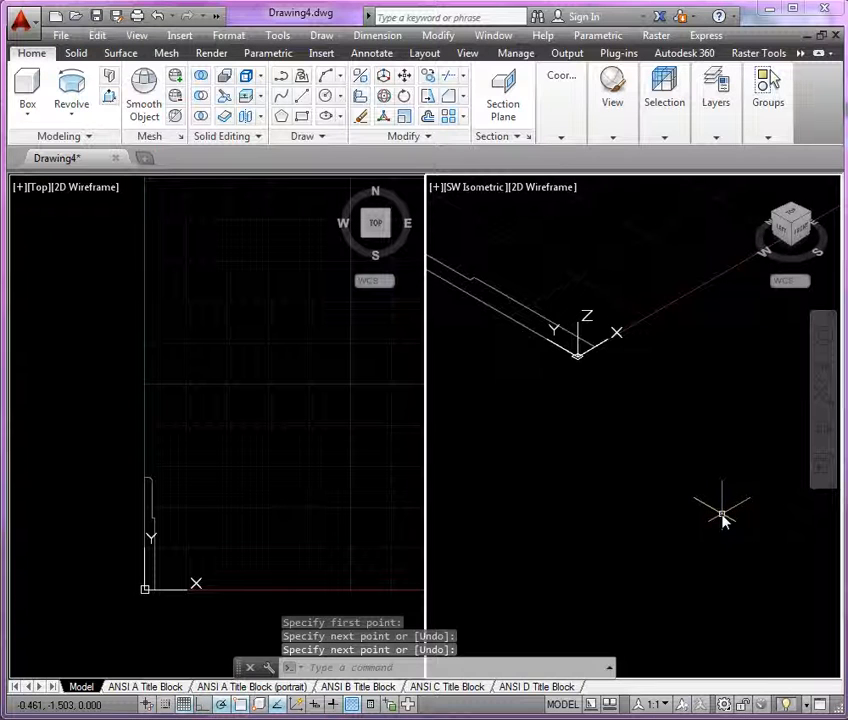
text(z)
key(Return)
text(e)
key(Return)
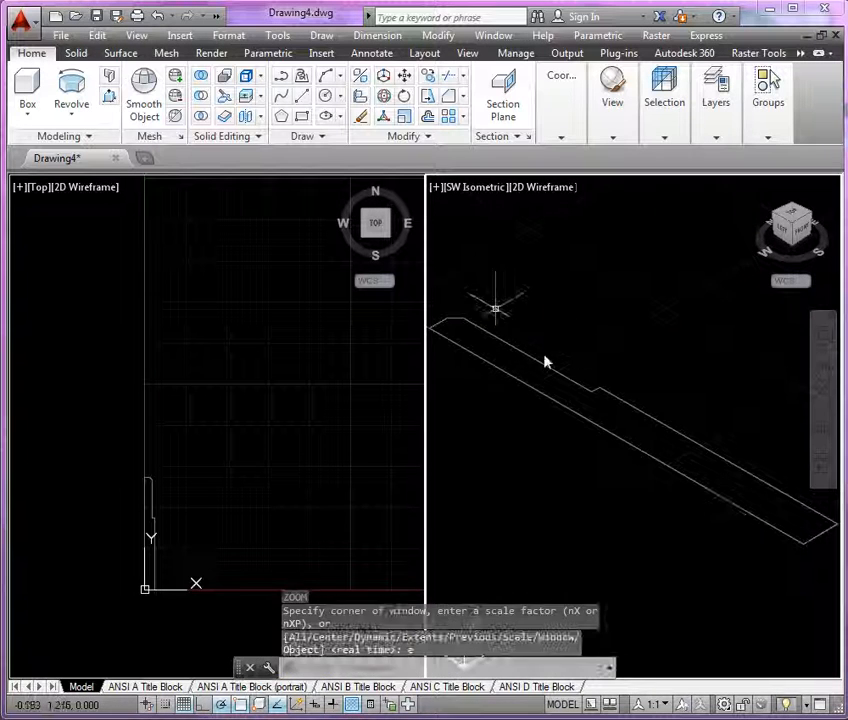
click(302, 136)
click(341, 177)
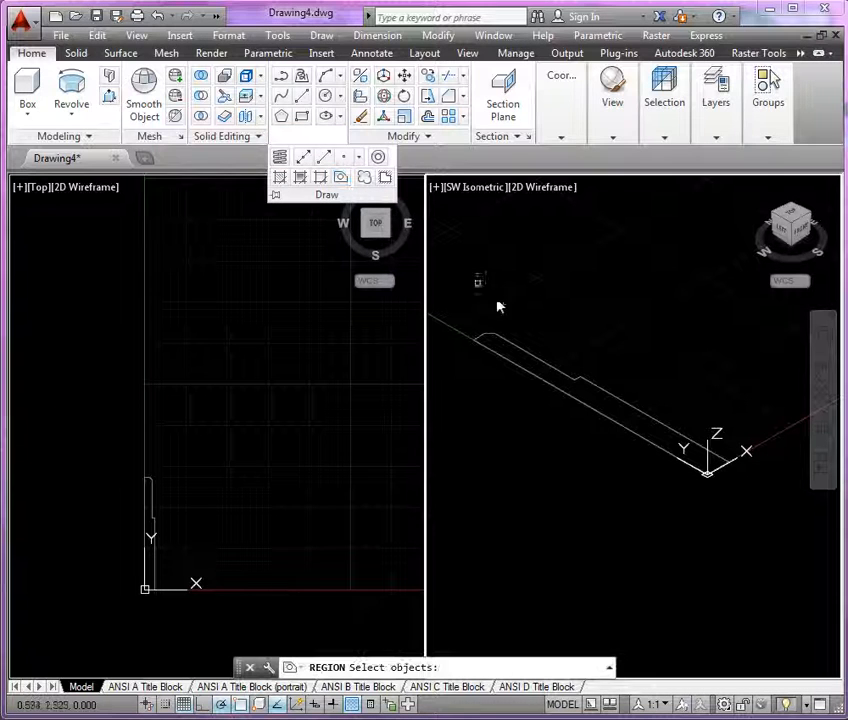
click(450, 297)
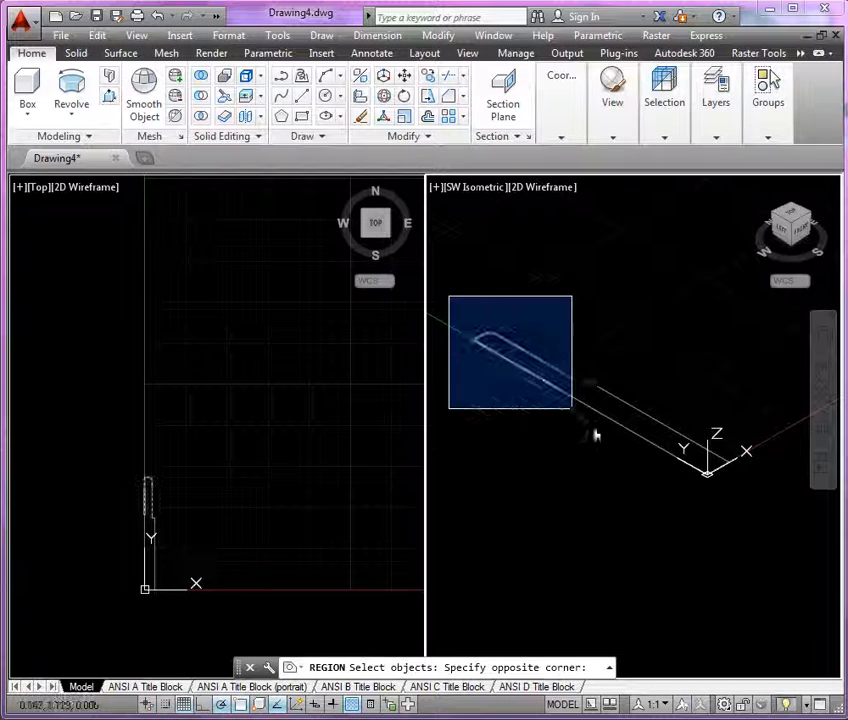
click(764, 540)
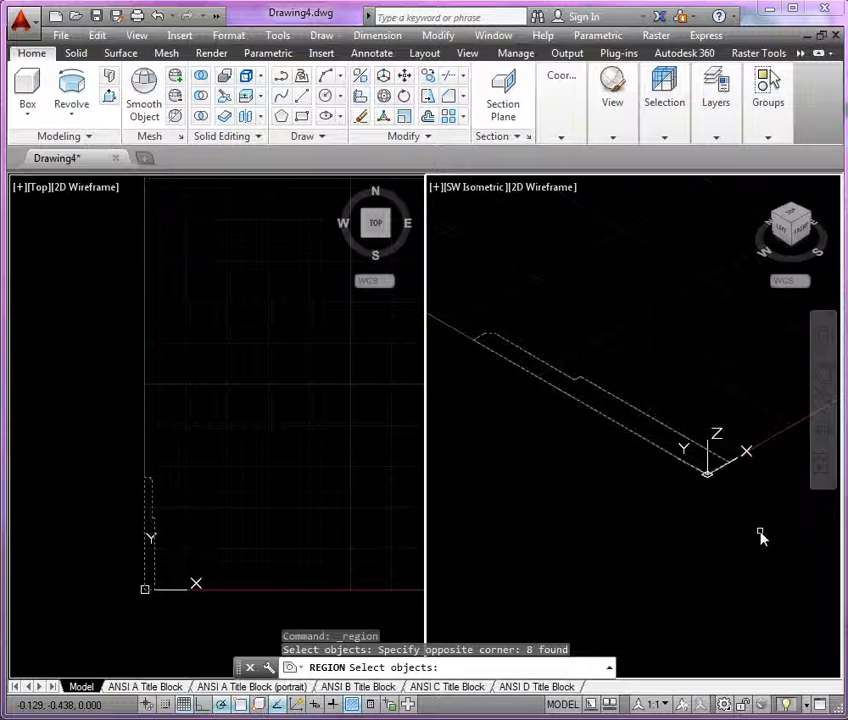
key(Return)
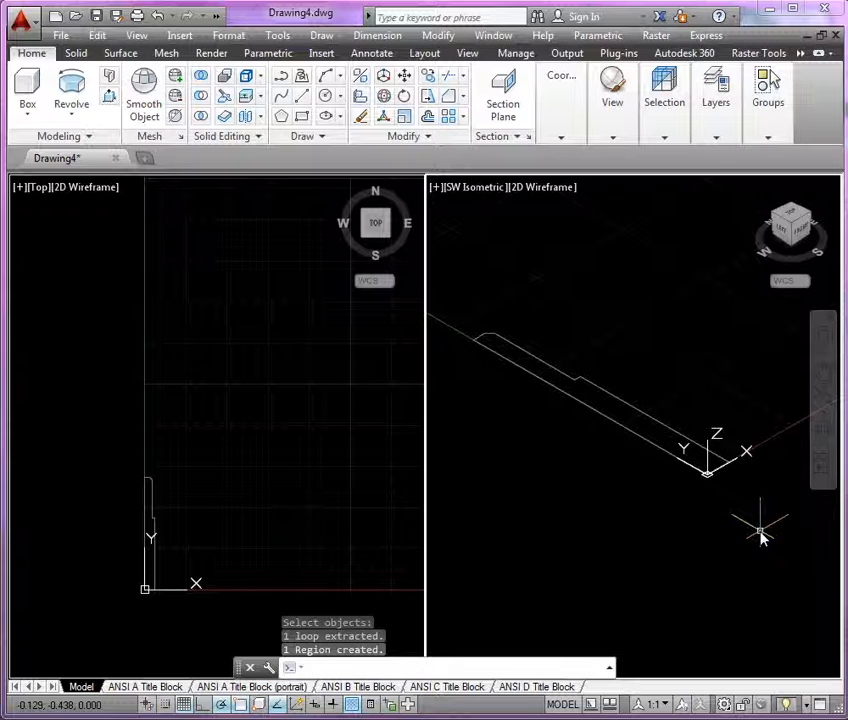
Step: Draw an axis line from the origin along the Y axis, extending a little past the profile's chamfered end
scroll(760, 537, down, 2)
text(l)
key(Return)
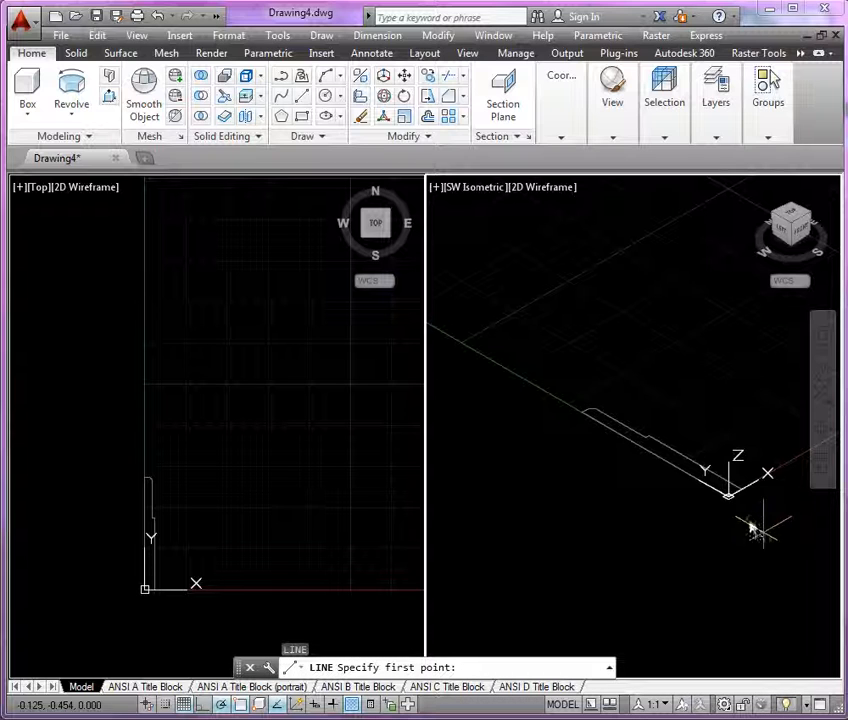
click(728, 499)
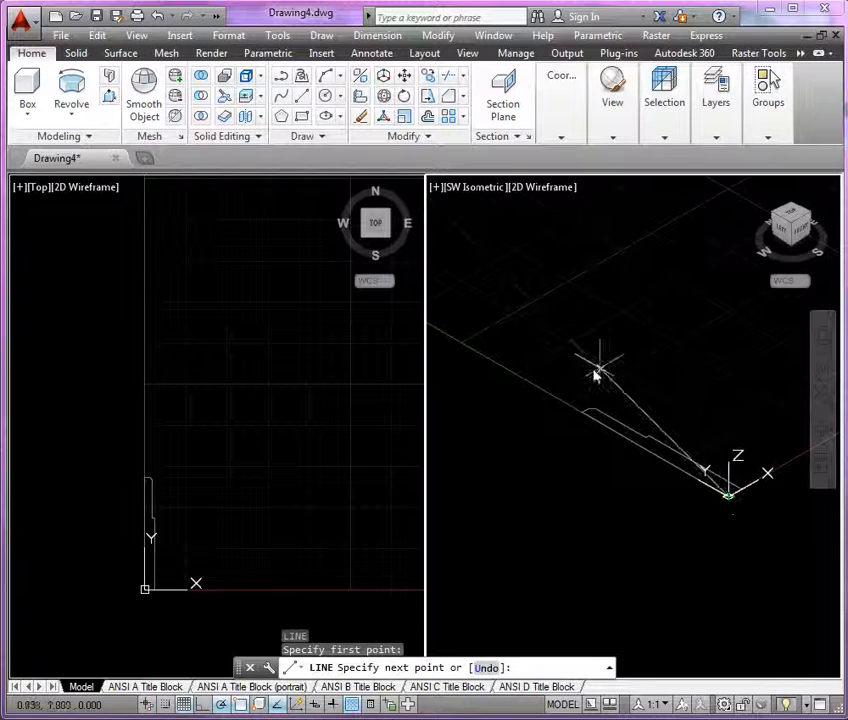
click(555, 398)
key(Return)
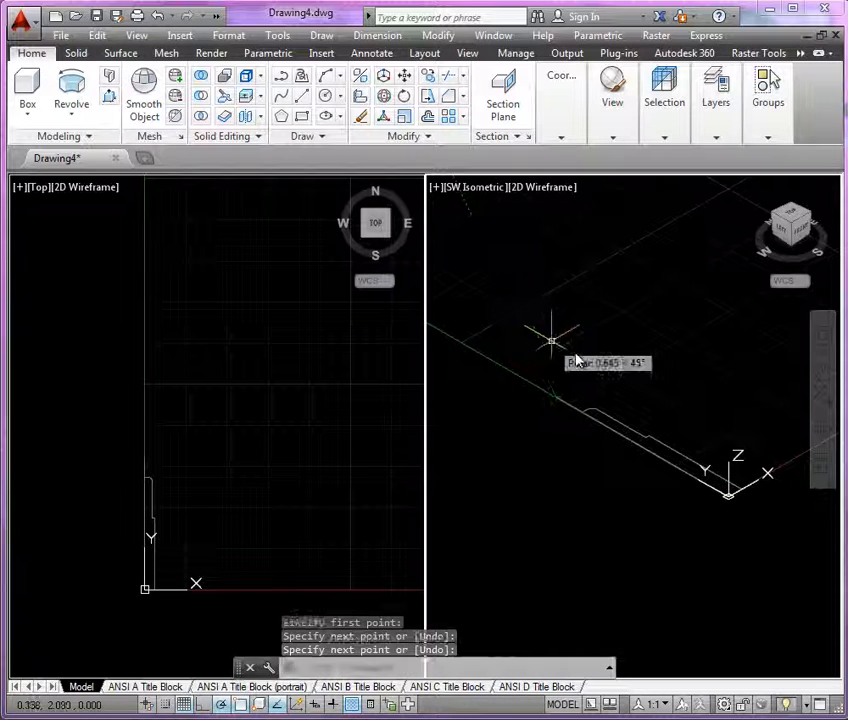
Step: Revolve the profile region 360 degrees into a solid, using the Object option with the drawn line as the axis
click(72, 88)
click(631, 431)
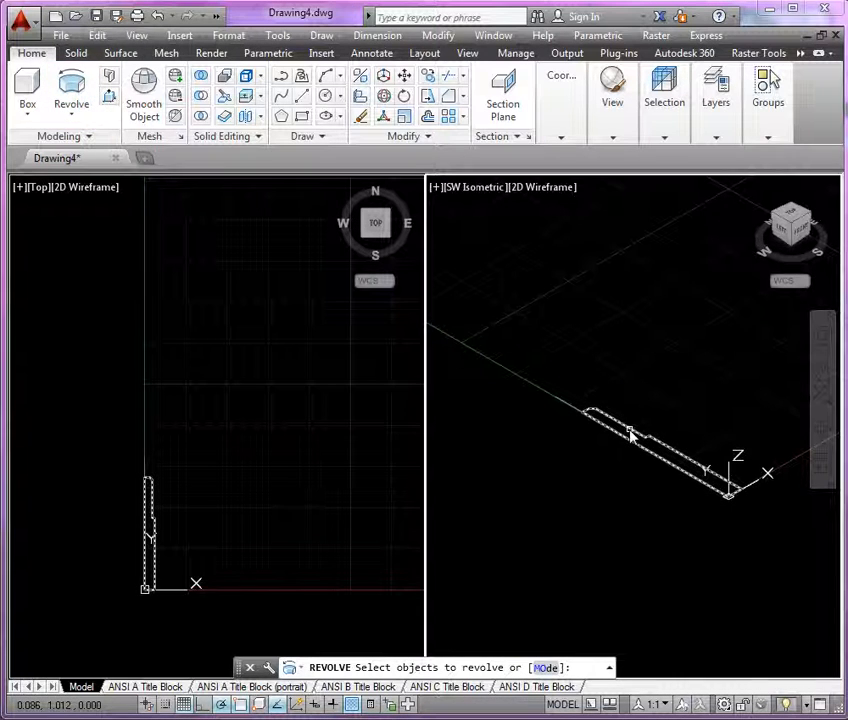
click(631, 431)
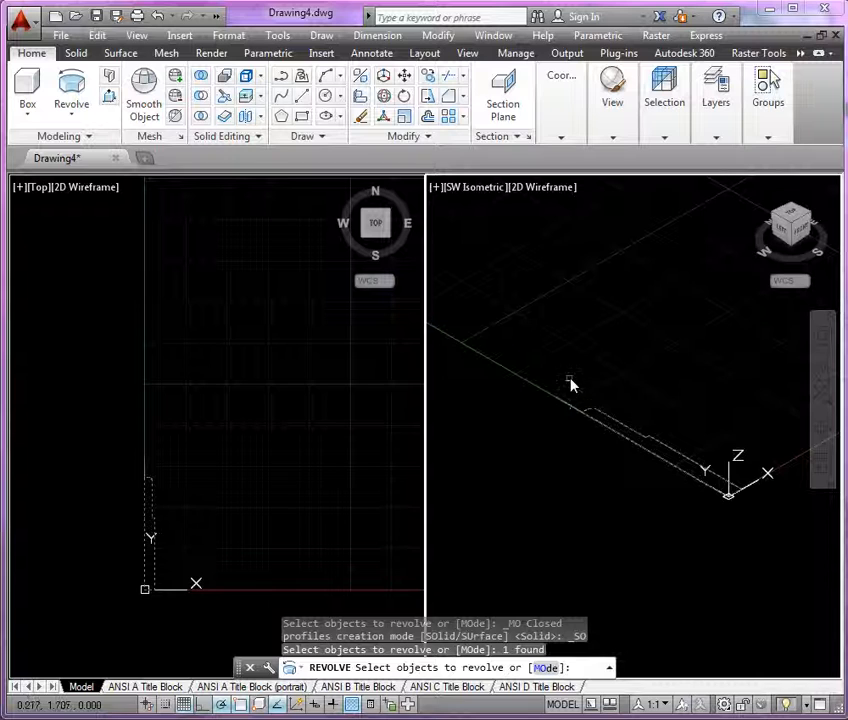
key(Return)
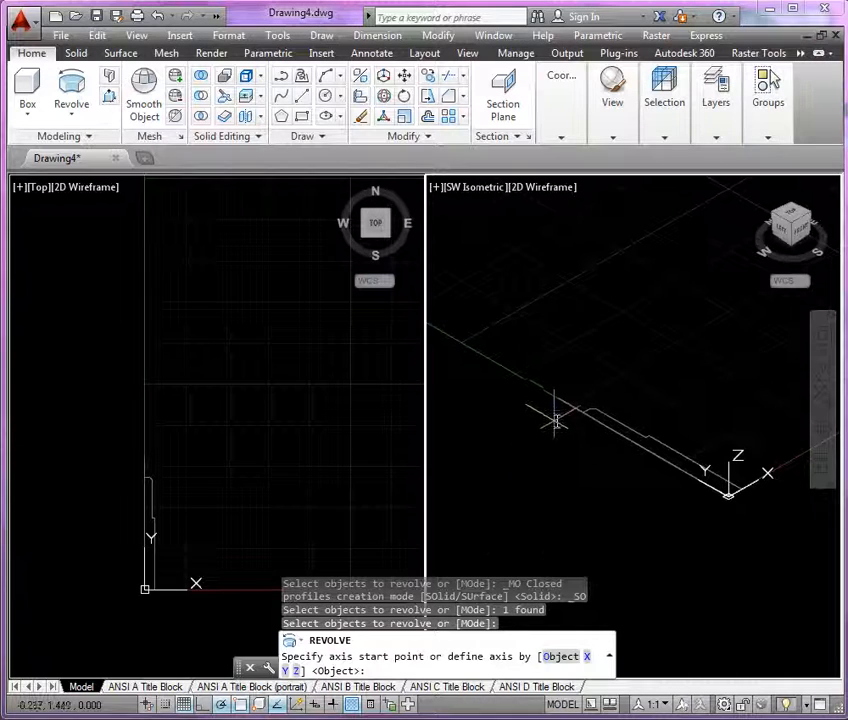
click(561, 656)
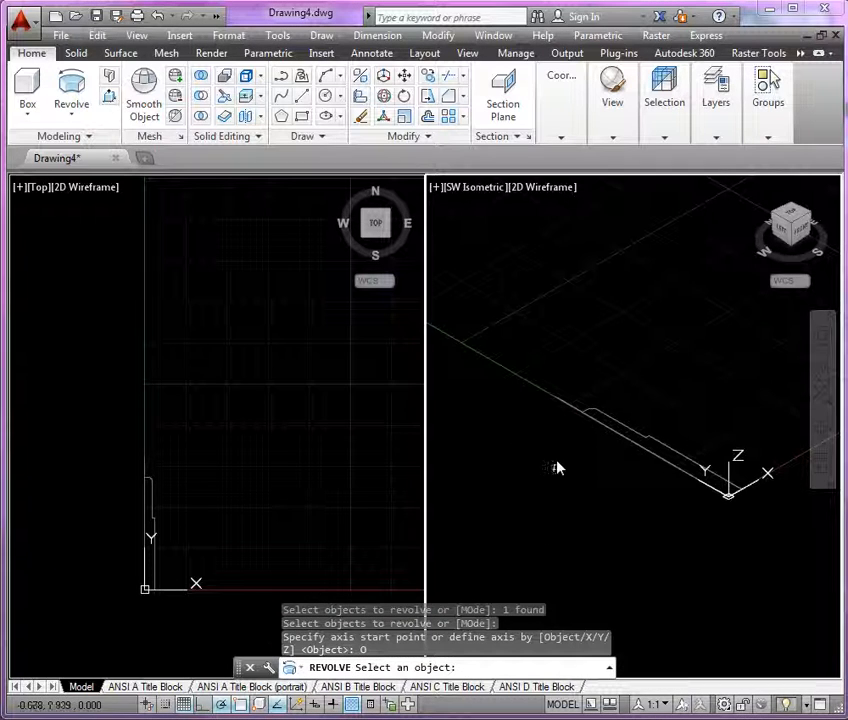
click(568, 410)
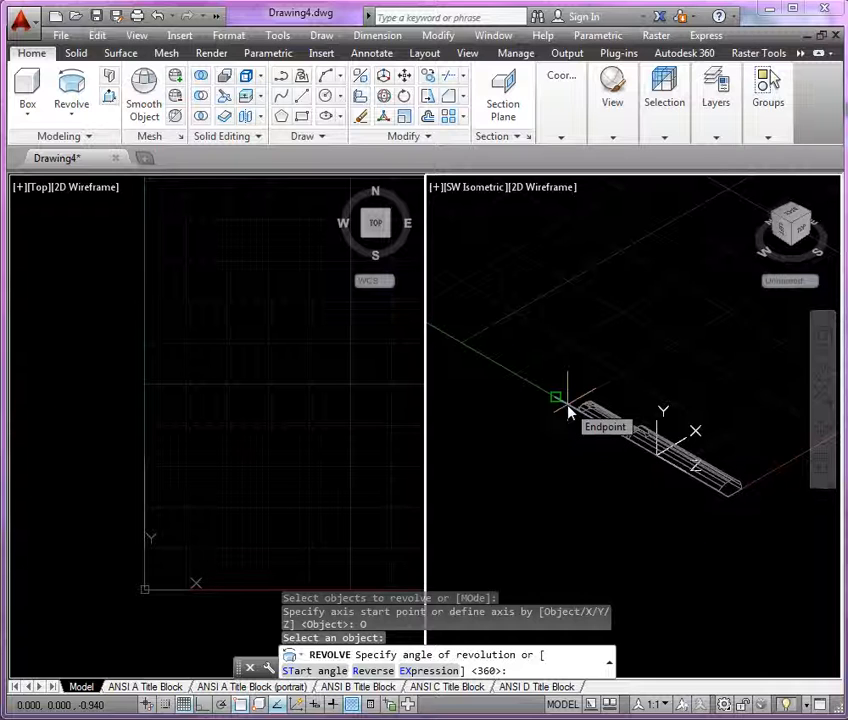
key(Return)
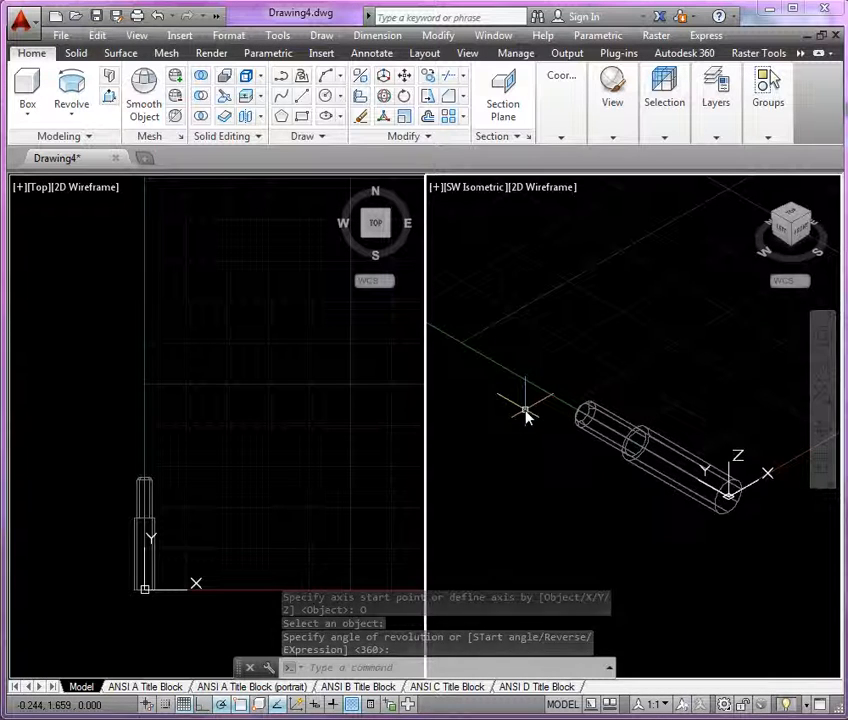
Step: Set the visual style of the SW Isometric viewport to Conceptual
click(540, 188)
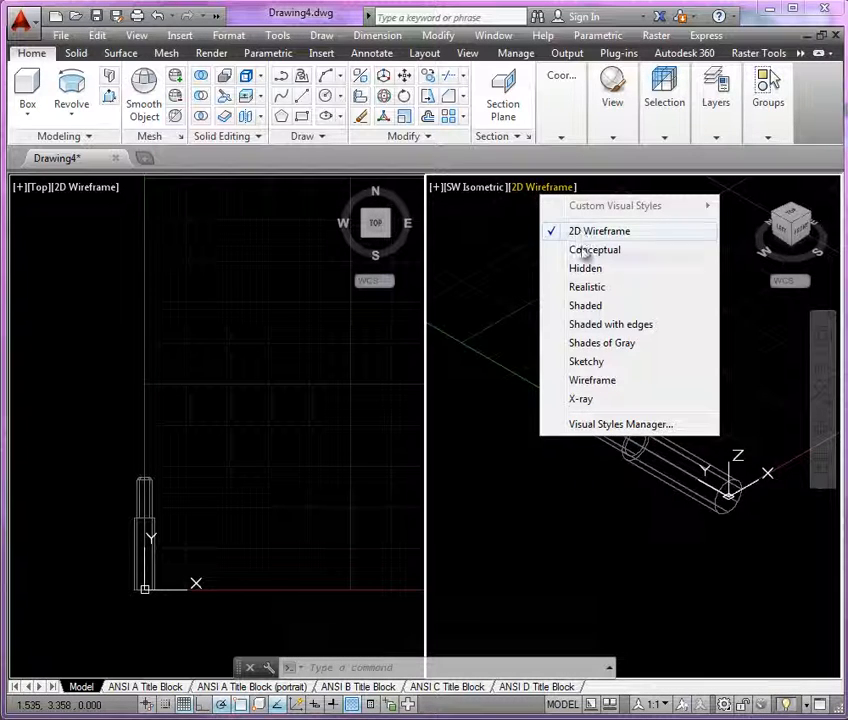
click(584, 251)
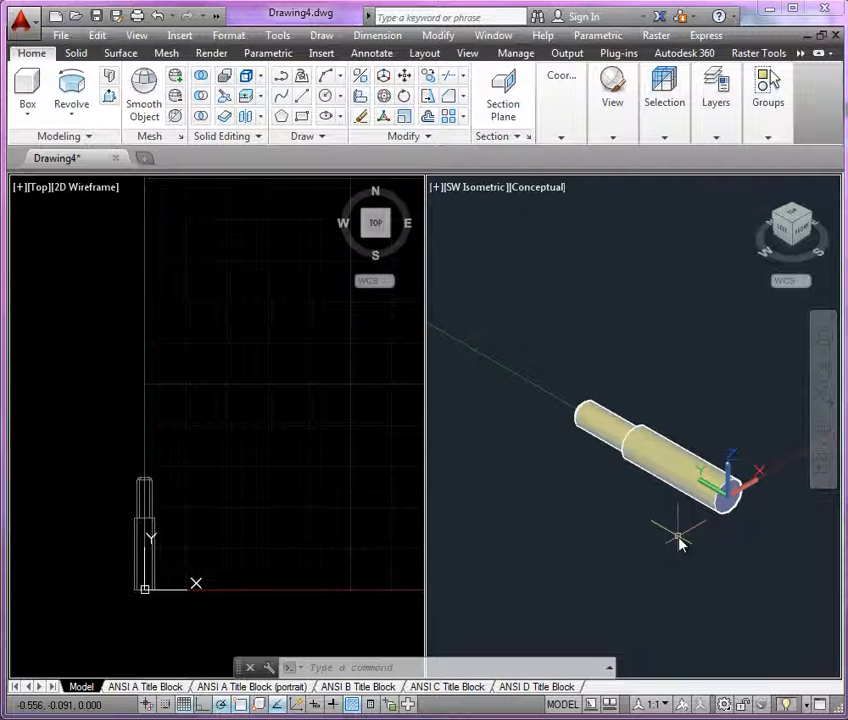
Step: In the Top viewport, draw a horizontal line through the origin along the pin's base, extending past both sides of the pin
click(301, 522)
scroll(231, 394, down, 2)
scroll(205, 542, up, 4)
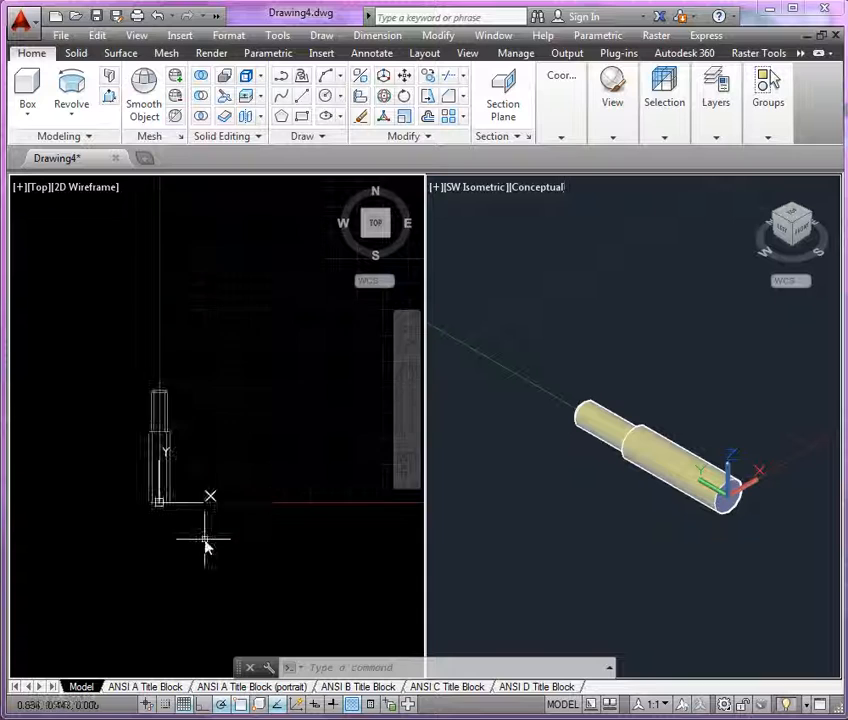
middle_drag(184, 505, 206, 505)
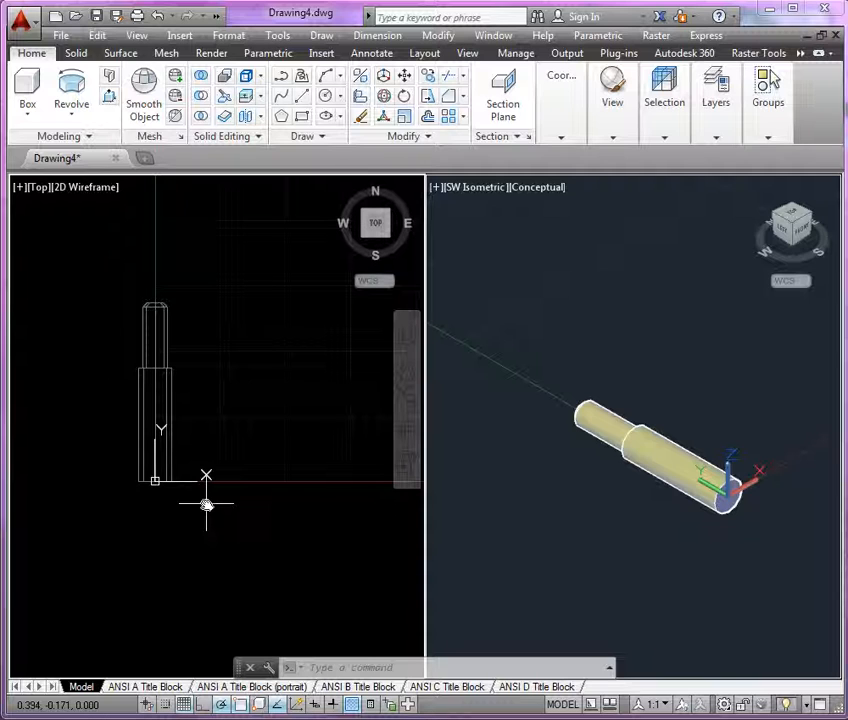
text(l)
key(Return)
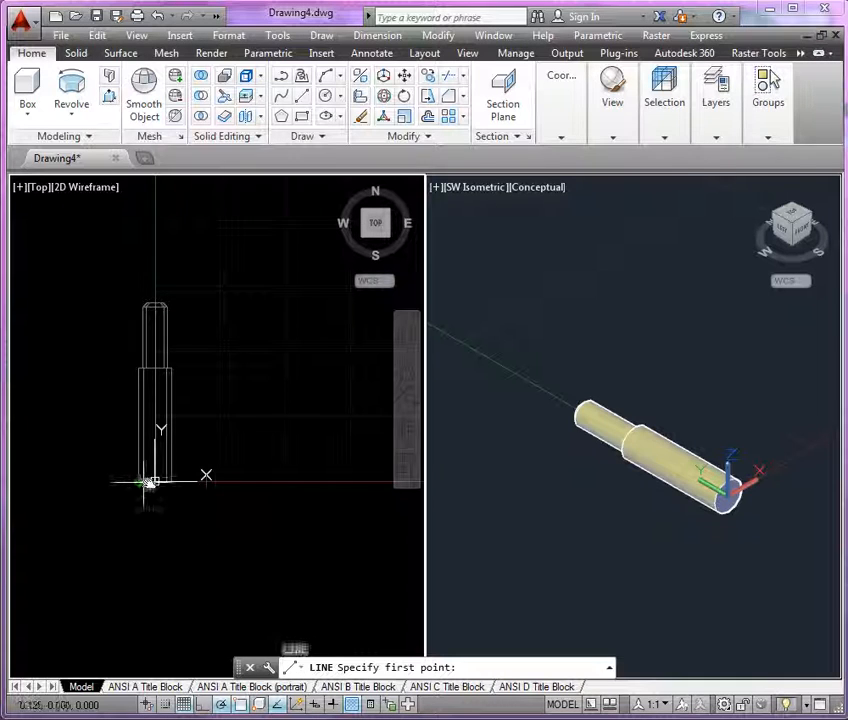
click(90, 484)
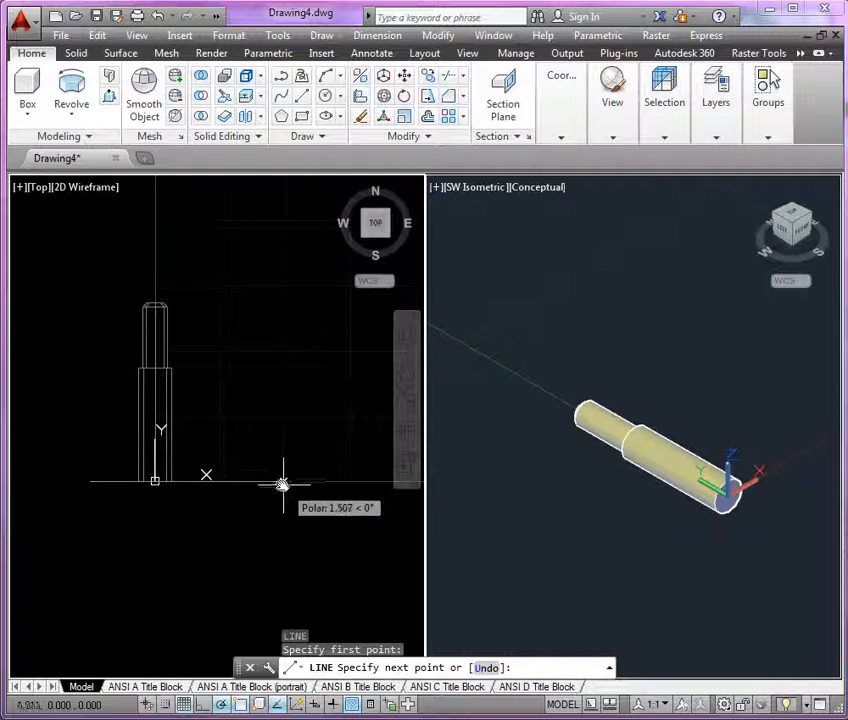
click(235, 481)
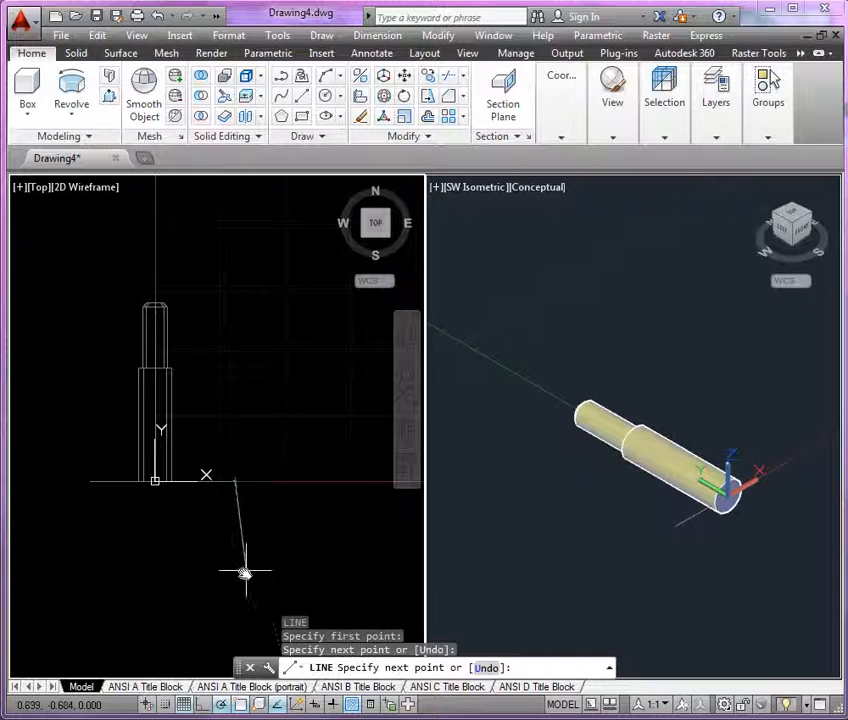
key(Return)
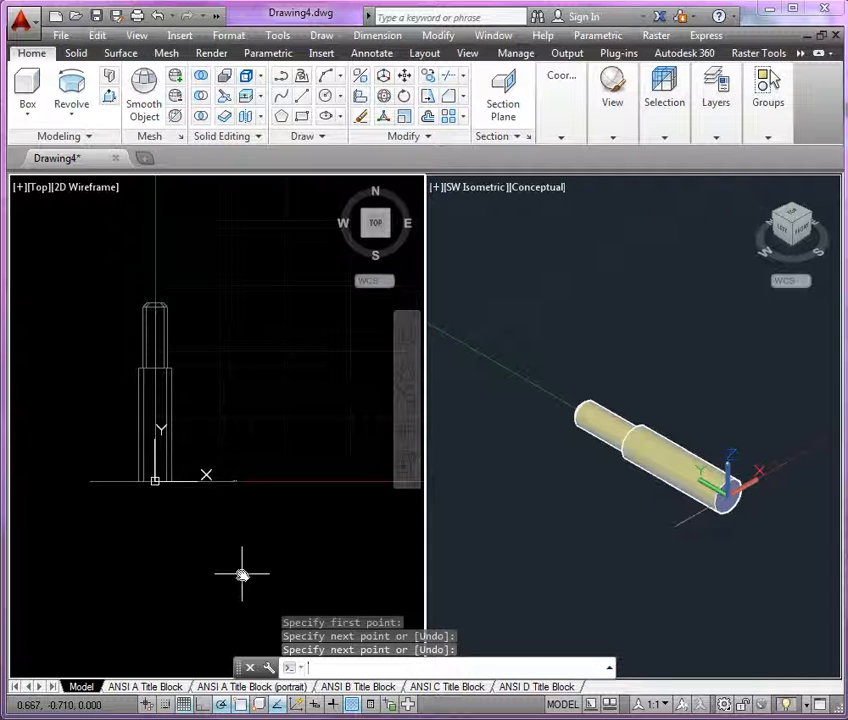
Step: Mirror the pin solid about the horizontal base line, using its two endpoints and keeping the source object
text(mi)
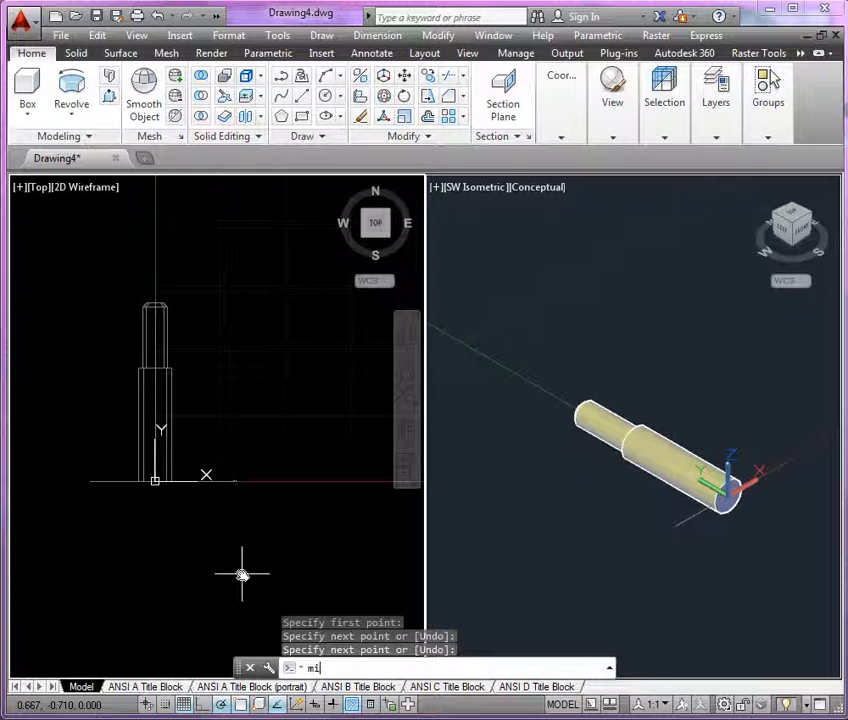
key(Return)
click(168, 436)
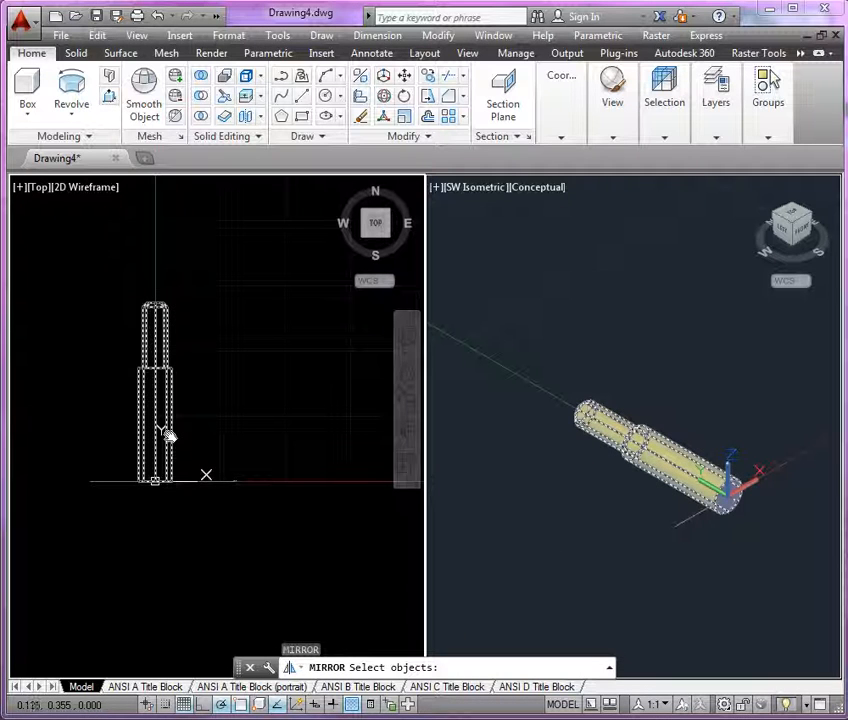
key(Return)
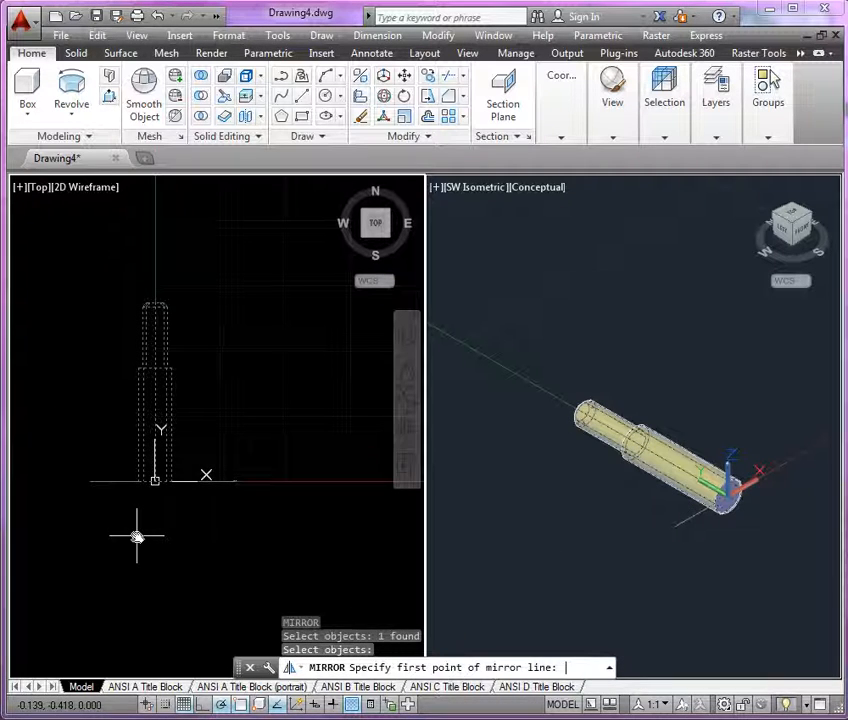
click(88, 481)
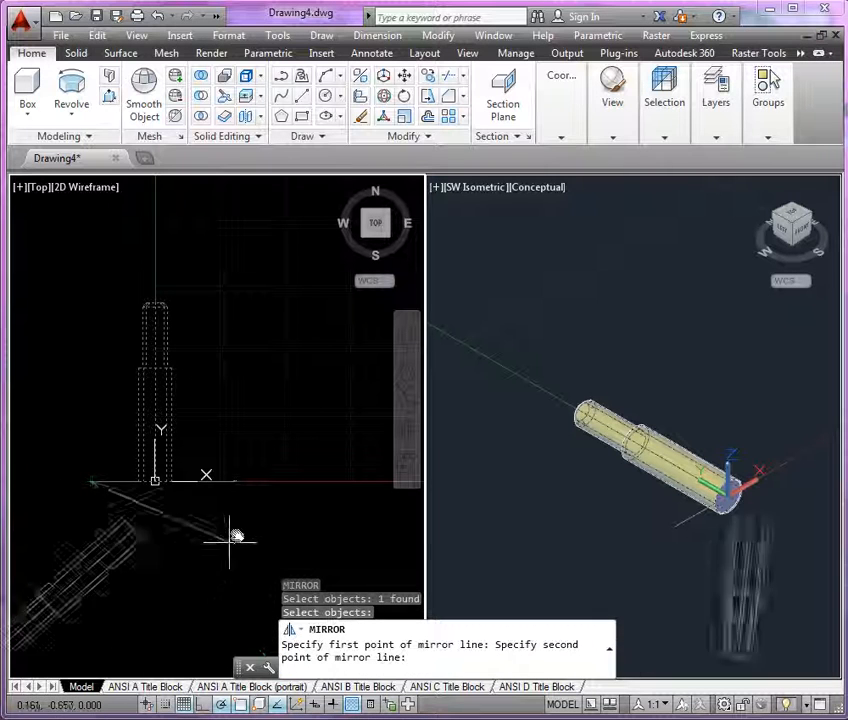
click(235, 483)
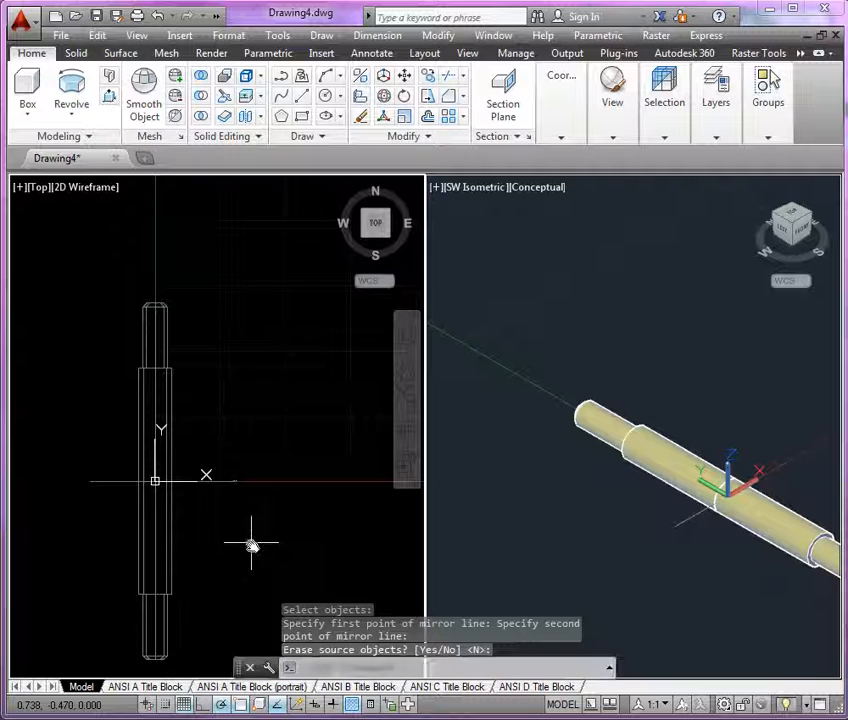
Step: Erase the horizontal line used as the mirror line
click(228, 506)
click(203, 467)
key(Delete)
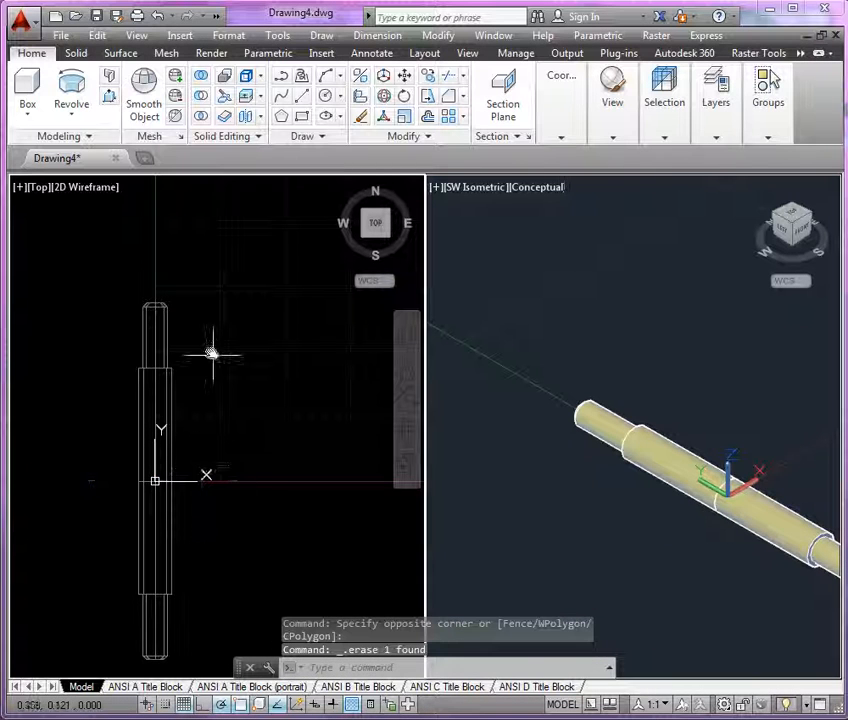
Step: Union the original pin half and its mirrored copy into a single solid
middle_drag(238, 504, 246, 452)
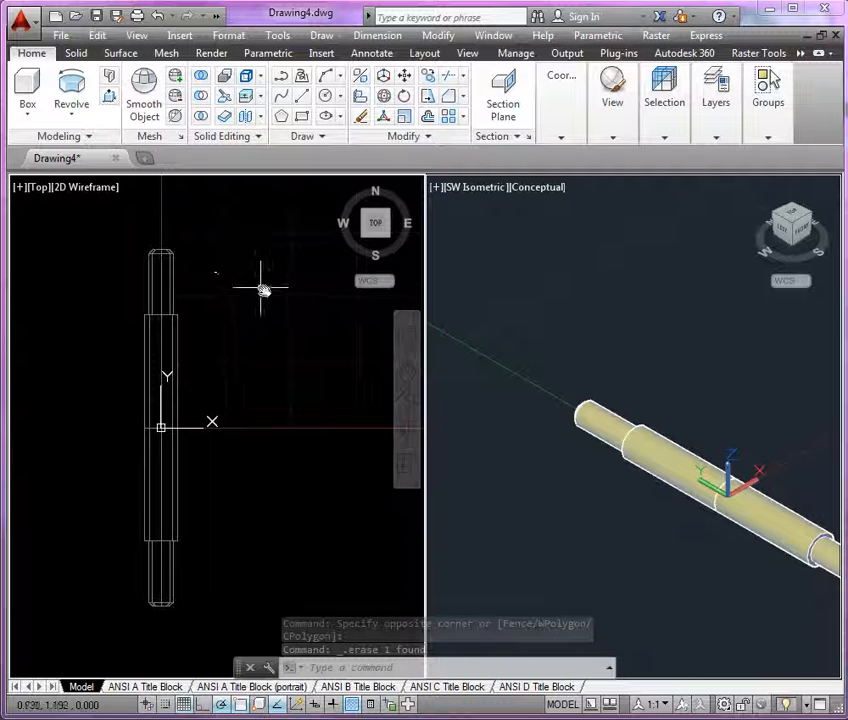
click(203, 78)
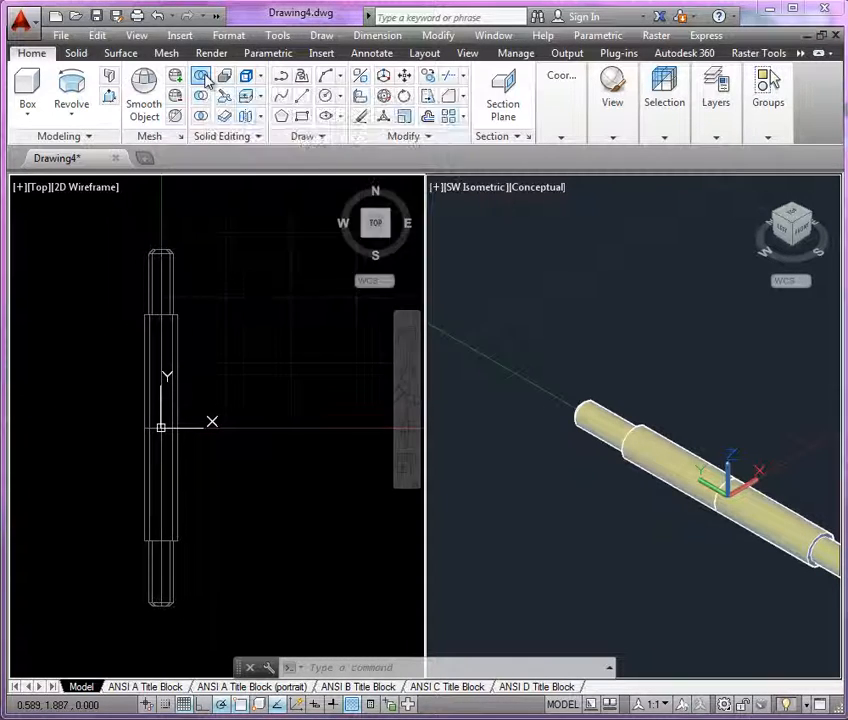
click(179, 334)
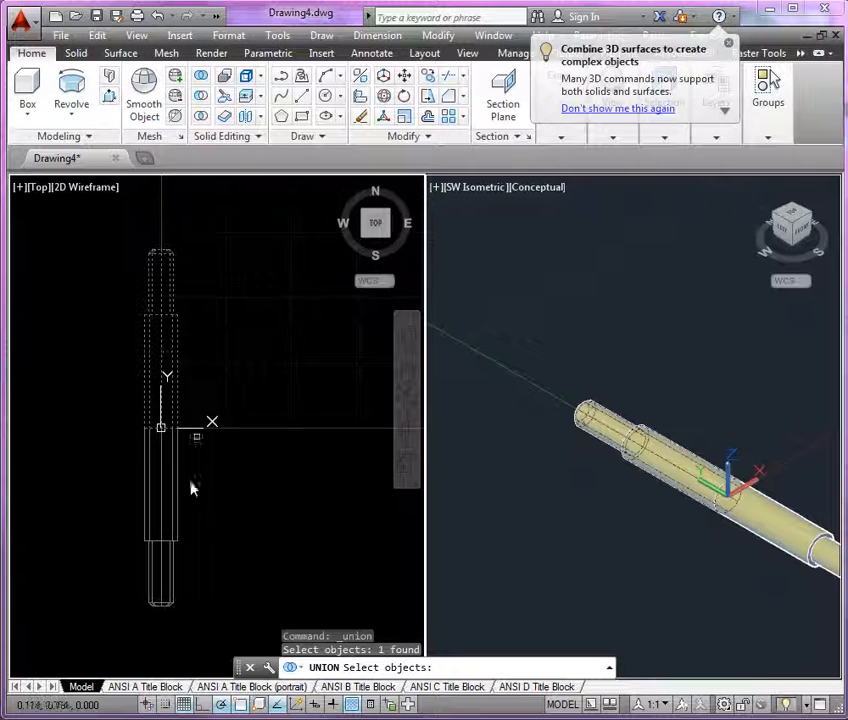
click(176, 498)
key(Return)
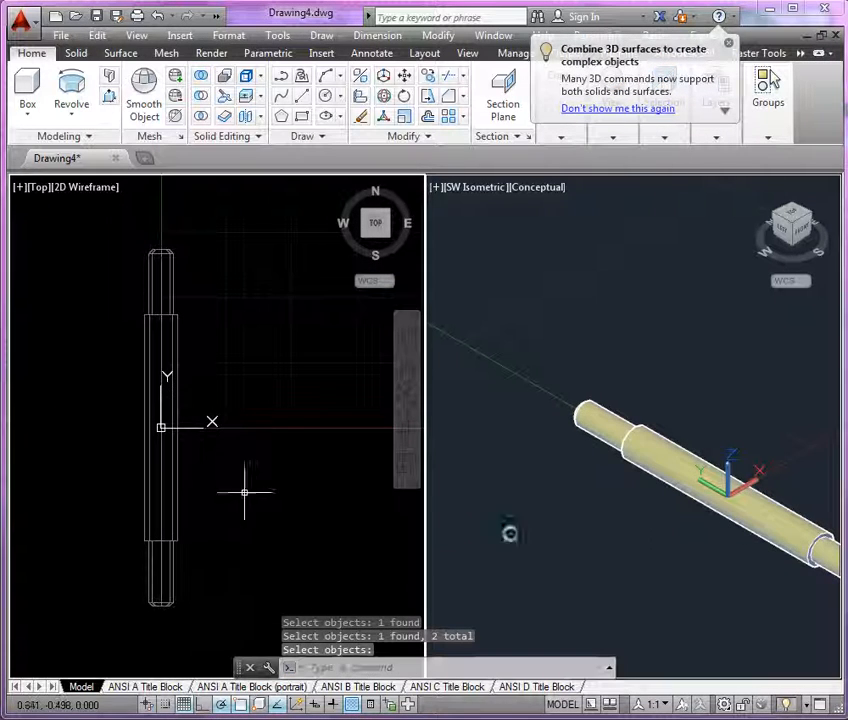
middle_drag(636, 542, 585, 498)
scroll(659, 460, up, 3)
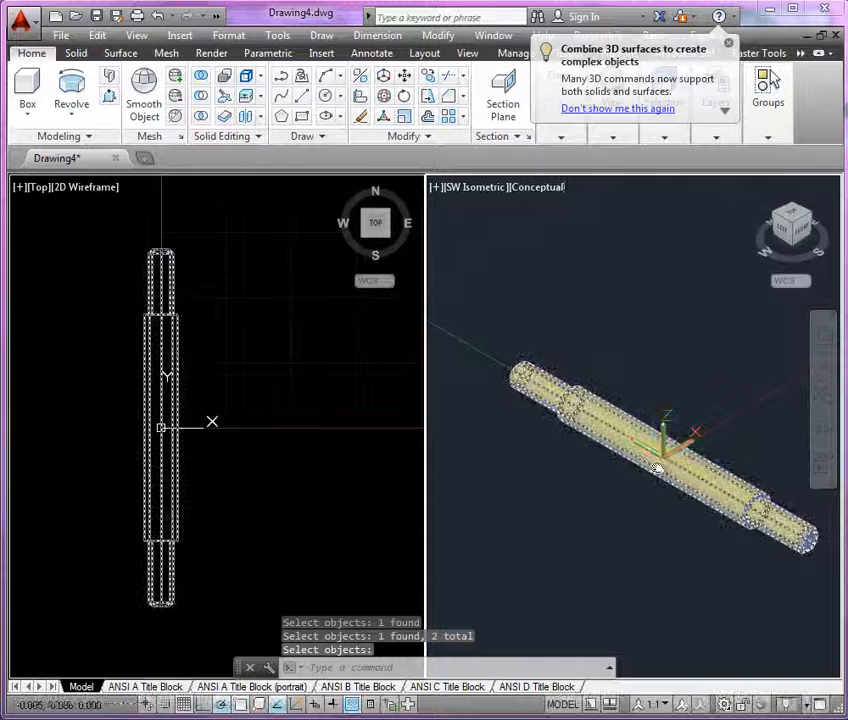
scroll(647, 509, down, 4)
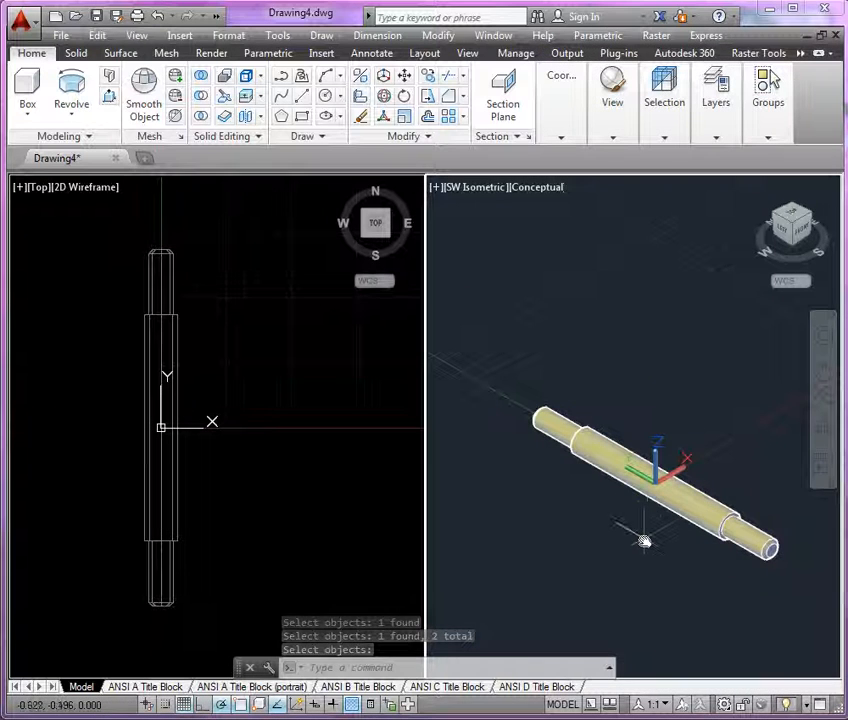
scroll(643, 541, up, 3)
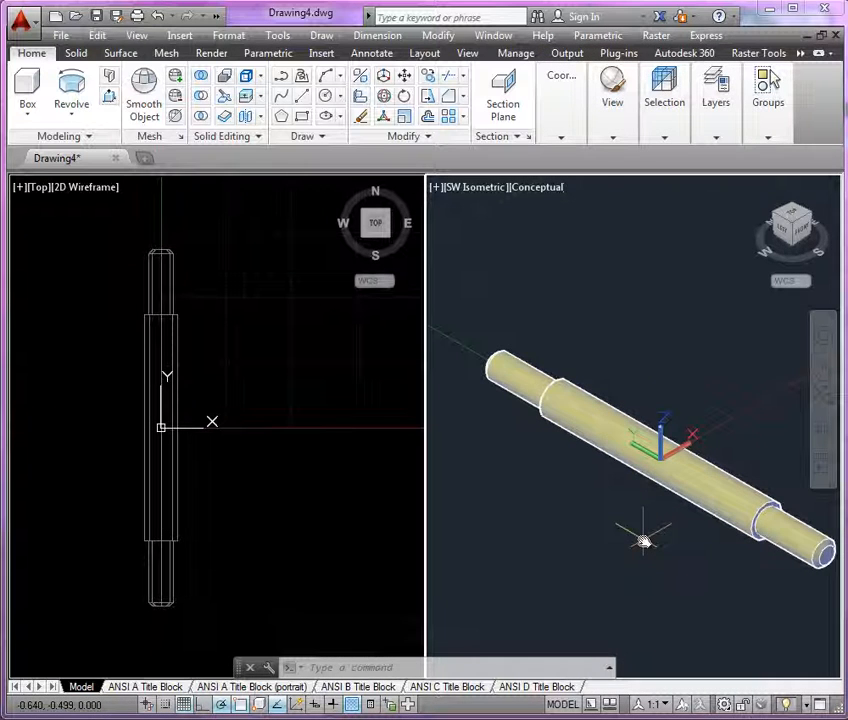